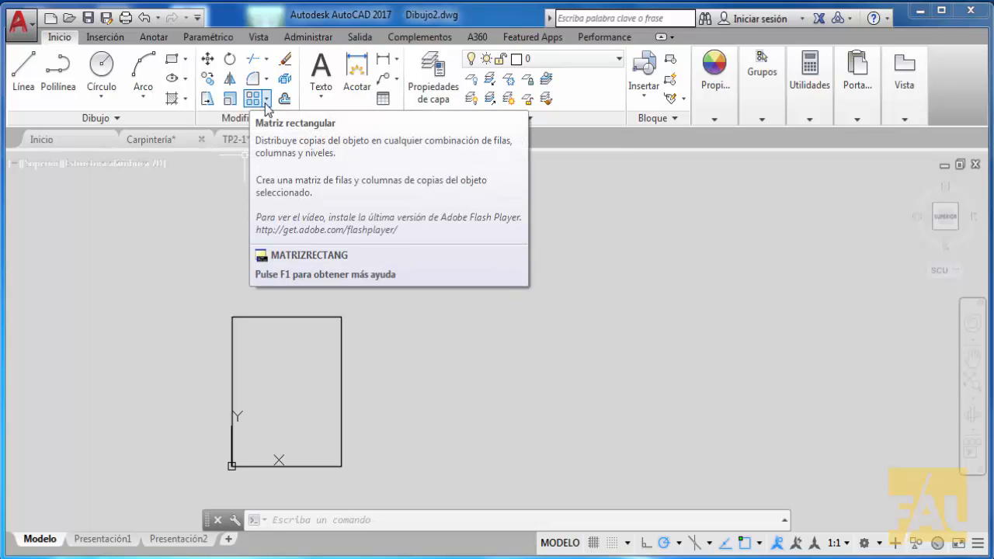
pyautogui.click(265, 101)
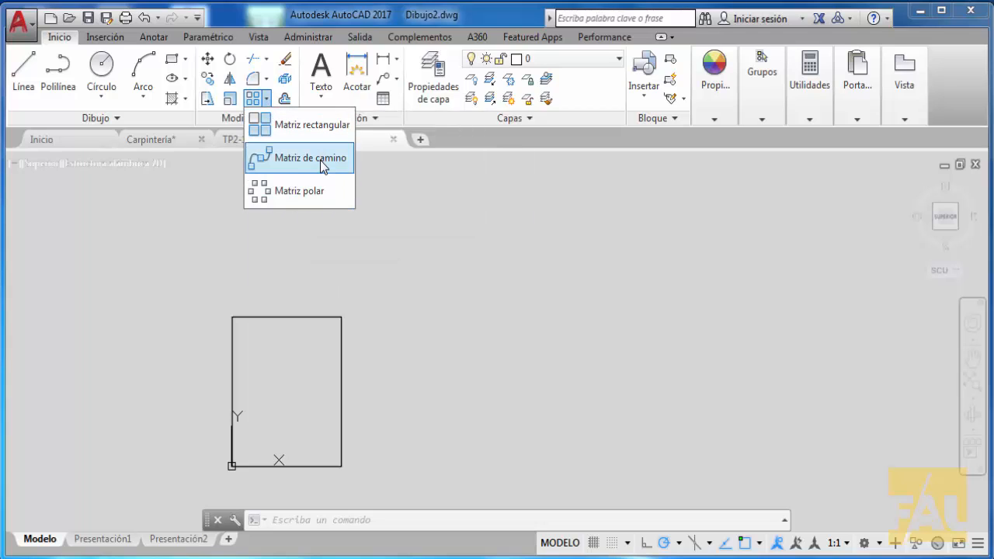
pyautogui.click(431, 187)
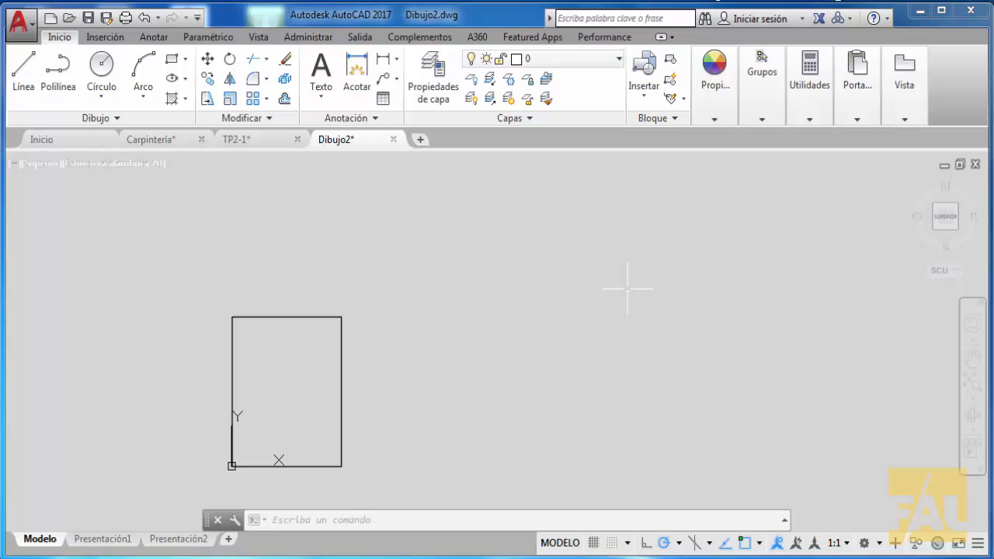
# Step: Create a rectangular array from the rectangle and extend it to 6 columns by its column-count grip
pyautogui.scroll(-4, 628, 288)
pyautogui.moveTo(610, 282); pyautogui.dragTo(406, 416, button='middle')
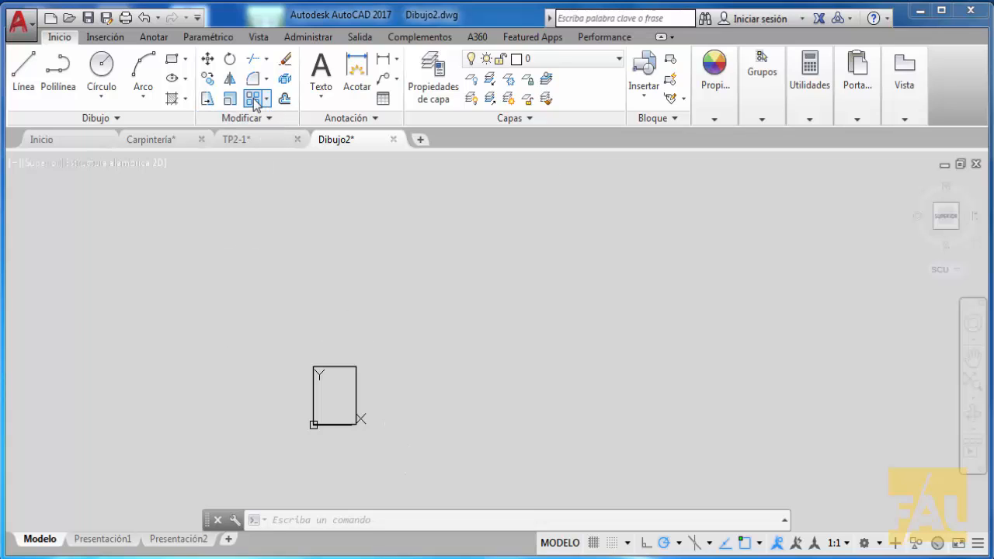
pyautogui.click(254, 99)
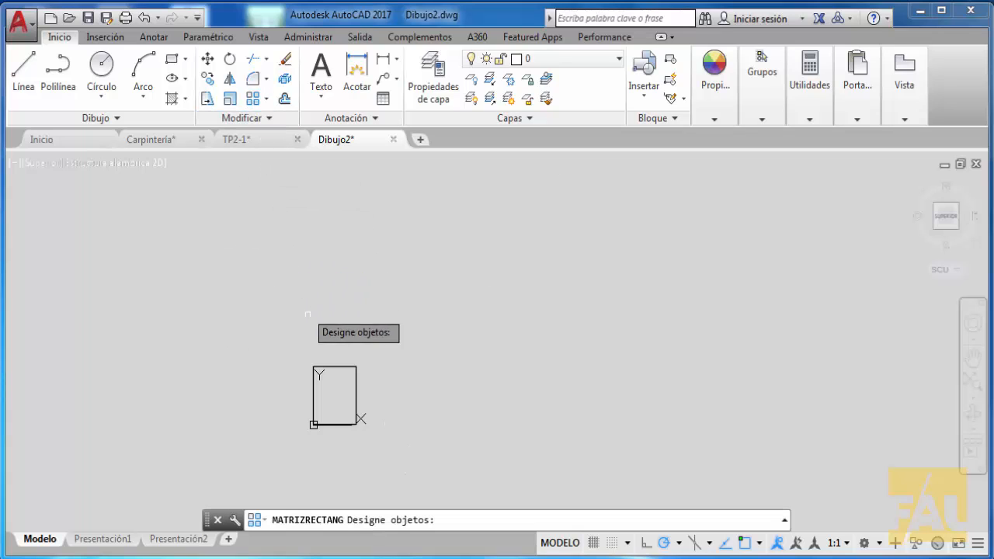
pyautogui.click(335, 365)
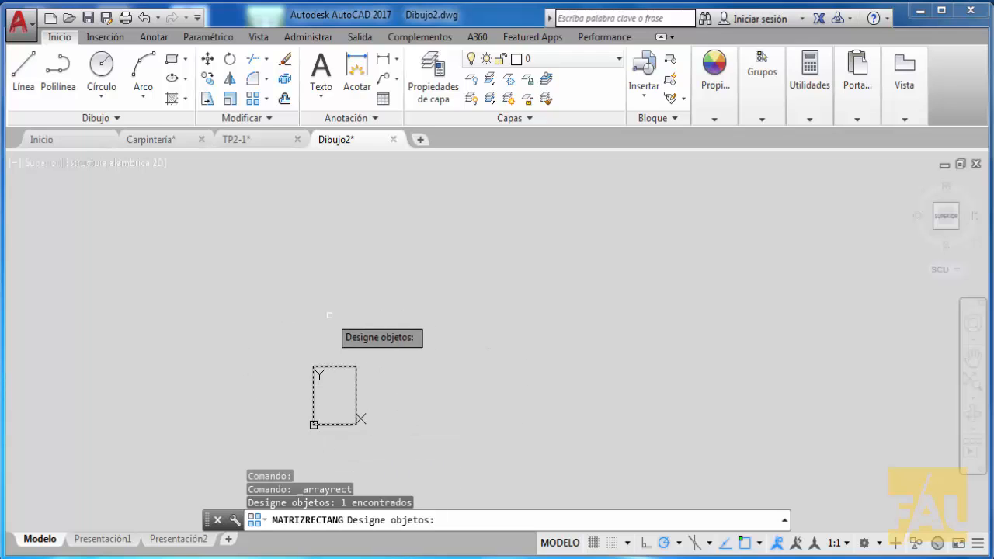
pyautogui.press('Return')
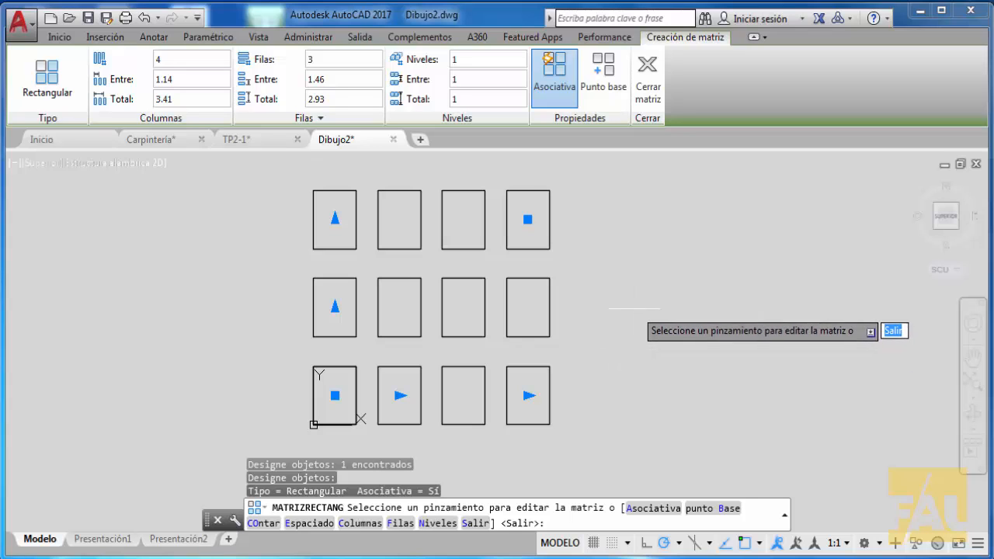
pyautogui.click(528, 396)
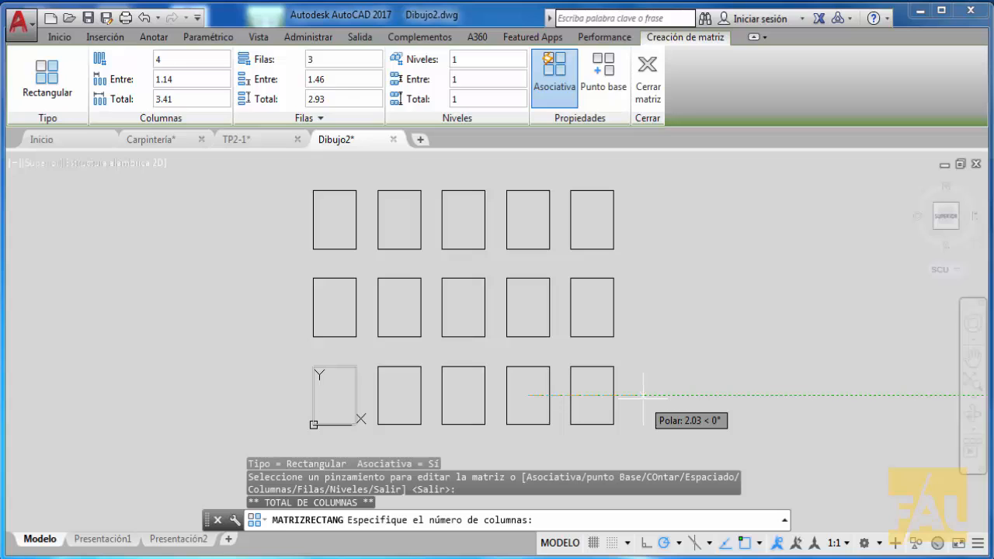
pyautogui.click(682, 402)
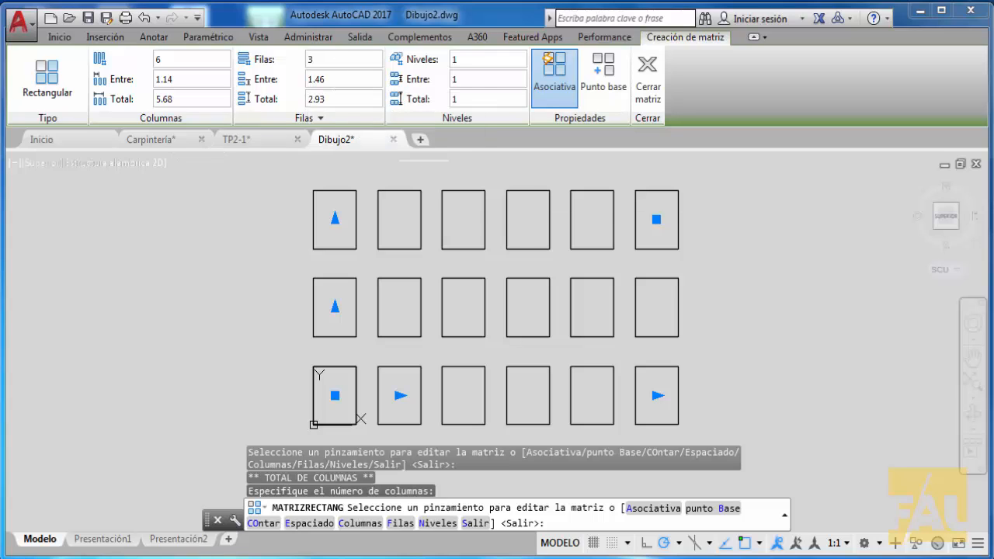
# Step: Extend the array upward to 6 rows using the row-count grip on its first column
pyautogui.scroll(-2, 738, 303)
pyautogui.moveTo(748, 295)
pyautogui.mouseDown(button='middle')
pyautogui.moveTo(648, 326)
pyautogui.moveTo(599, 316)
pyautogui.mouseUp(button='middle')
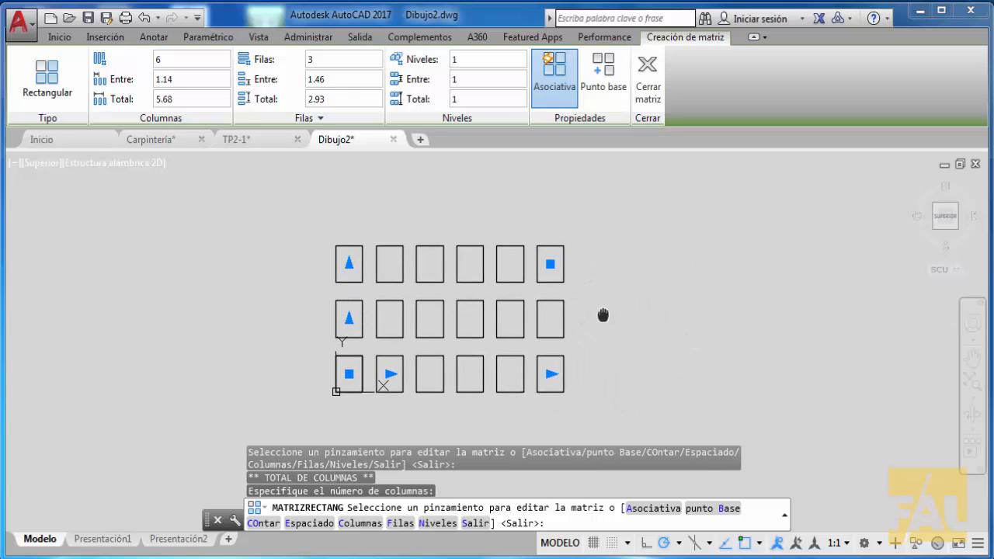
pyautogui.click(345, 268)
pyautogui.click(342, 268)
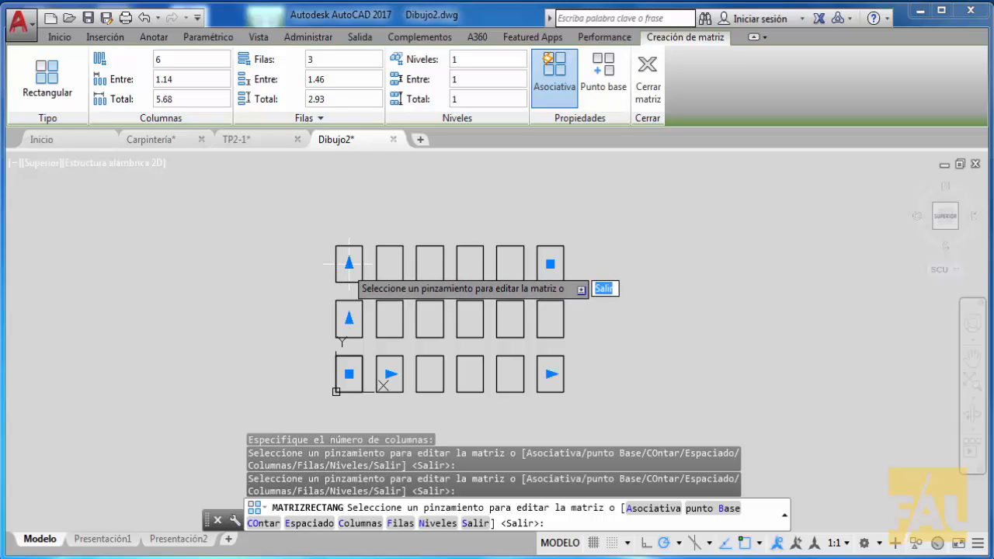
pyautogui.click(345, 266)
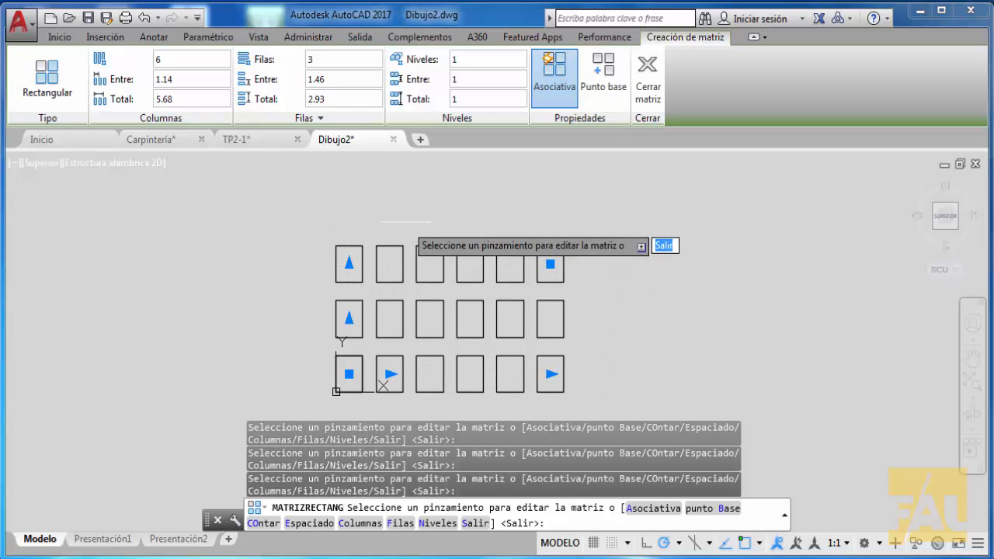
pyautogui.moveTo(459, 197); pyautogui.dragTo(610, 198, button='middle')
pyautogui.scroll(5, 573, 233)
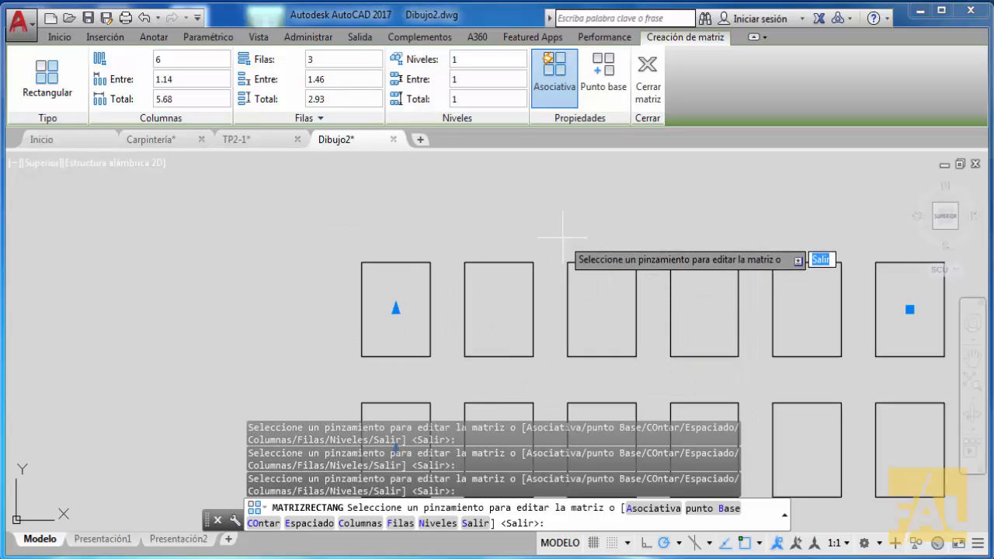
pyautogui.click(395, 309)
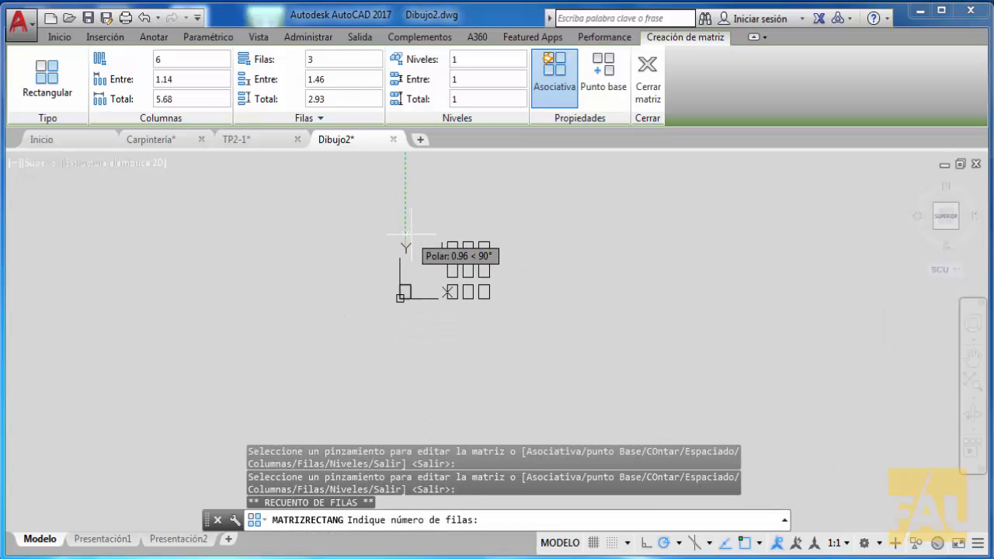
pyautogui.click(405, 184)
pyautogui.moveTo(585, 249); pyautogui.dragTo(594, 337, button='middle')
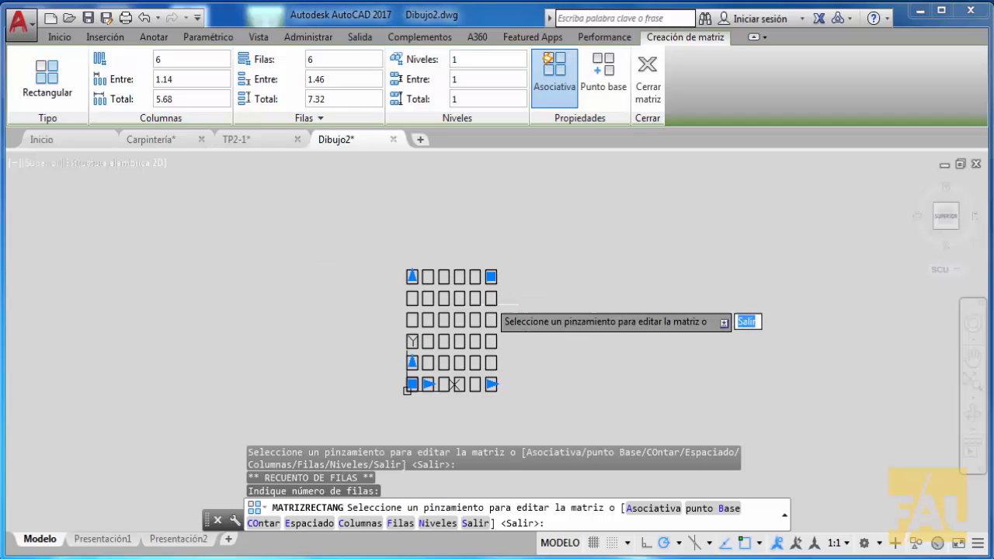
# Step: Widen the spacing between the array's columns to about 3.38 using the column-spacing grip
pyautogui.scroll(3, 496, 326)
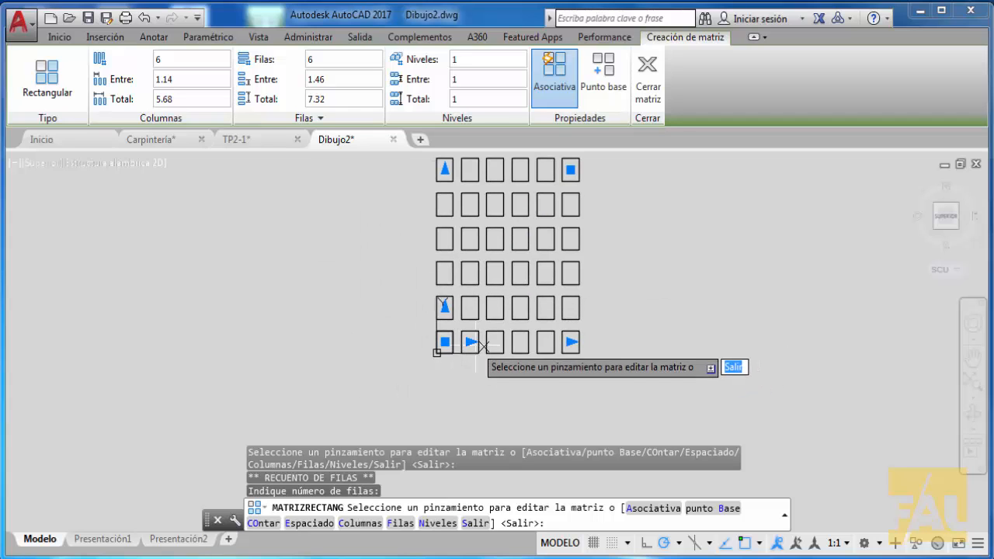
pyautogui.scroll(3, 476, 344)
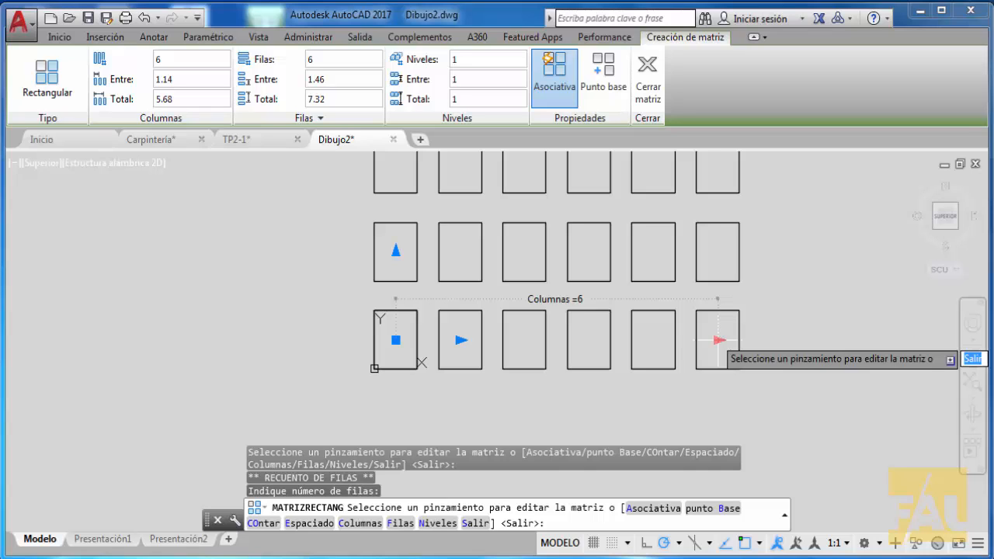
pyautogui.click(460, 340)
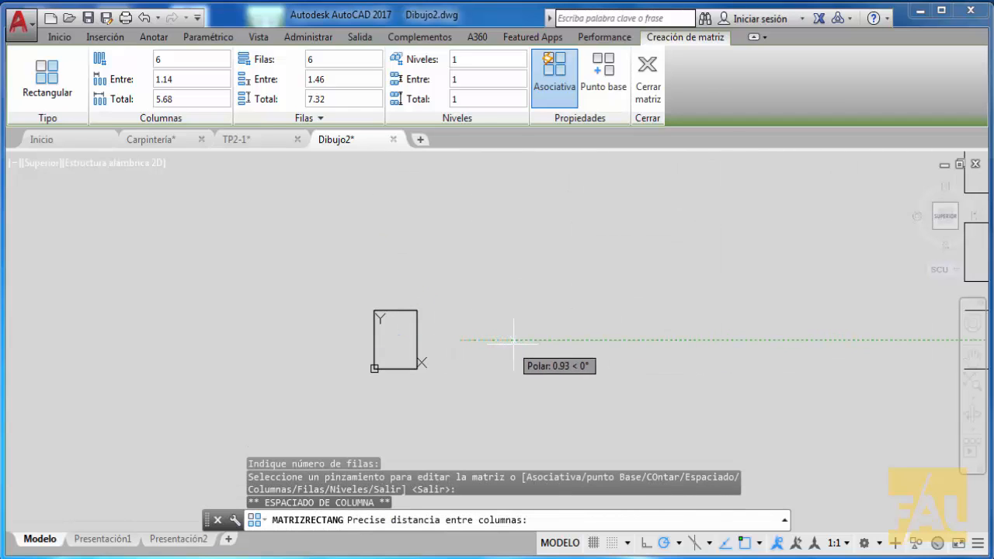
pyautogui.scroll(-6, 519, 343)
pyautogui.moveTo(510, 350); pyautogui.dragTo(414, 394, button='middle')
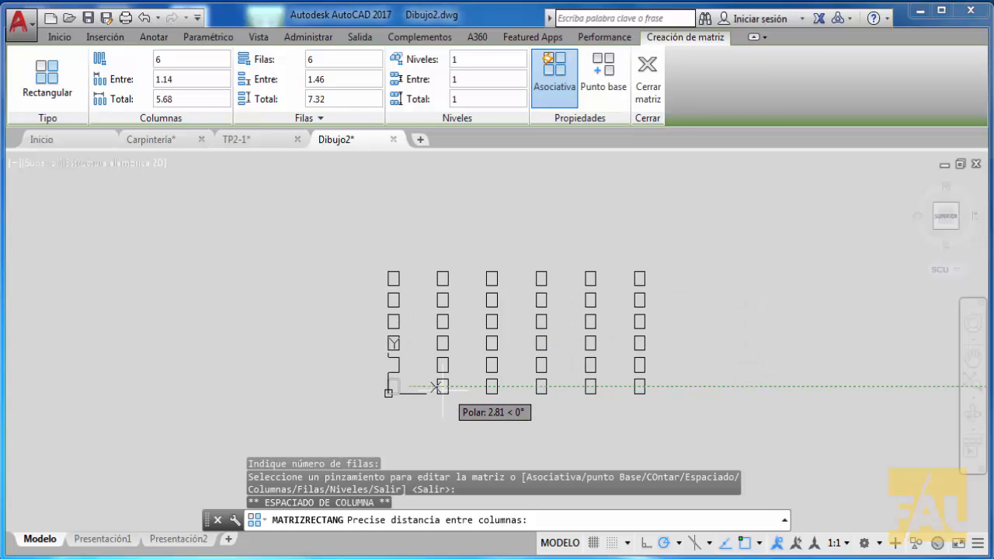
pyautogui.click(439, 386)
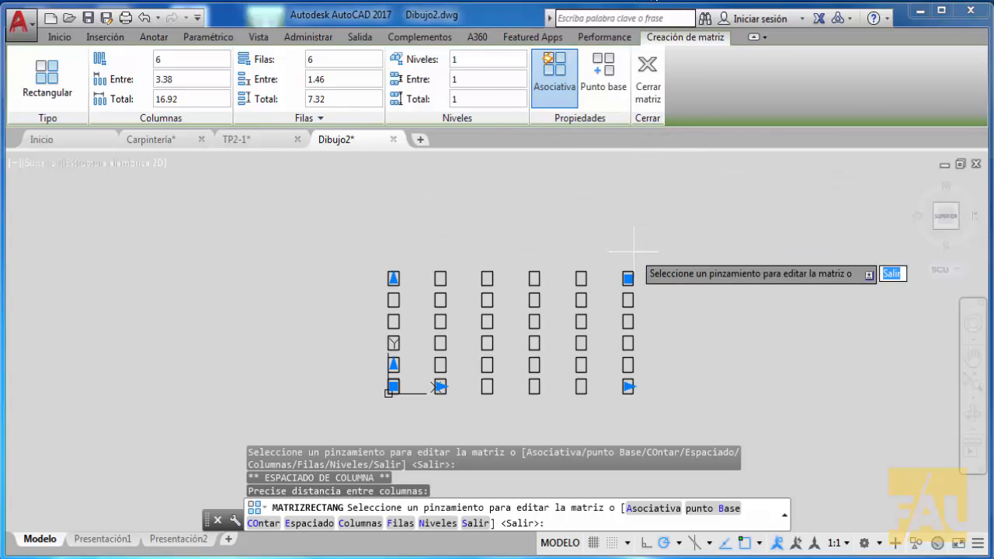
# Step: Set the array's base point at the lower-left corner of the source rectangle
pyautogui.click(609, 78)
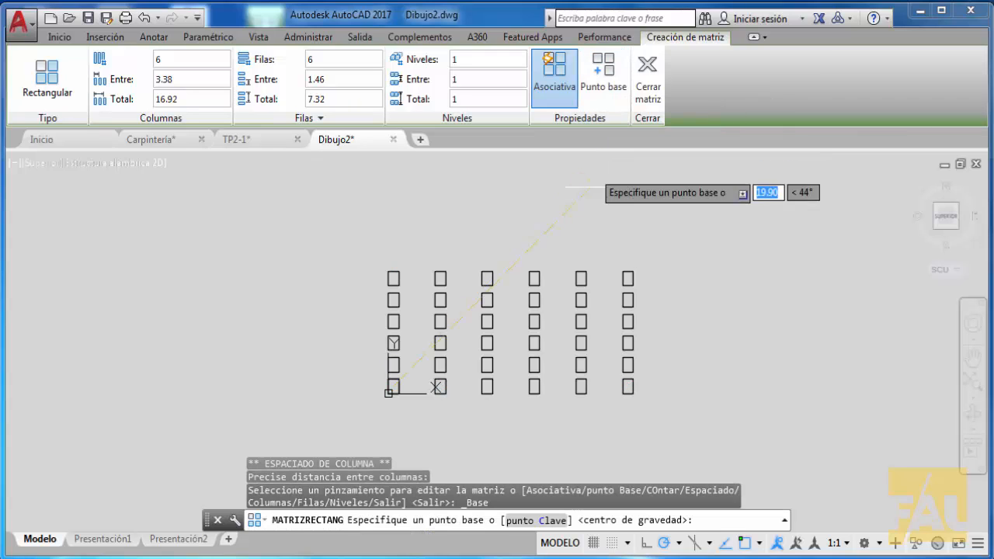
pyautogui.moveTo(537, 311); pyautogui.dragTo(638, 223, button='middle')
pyautogui.scroll(6, 504, 305)
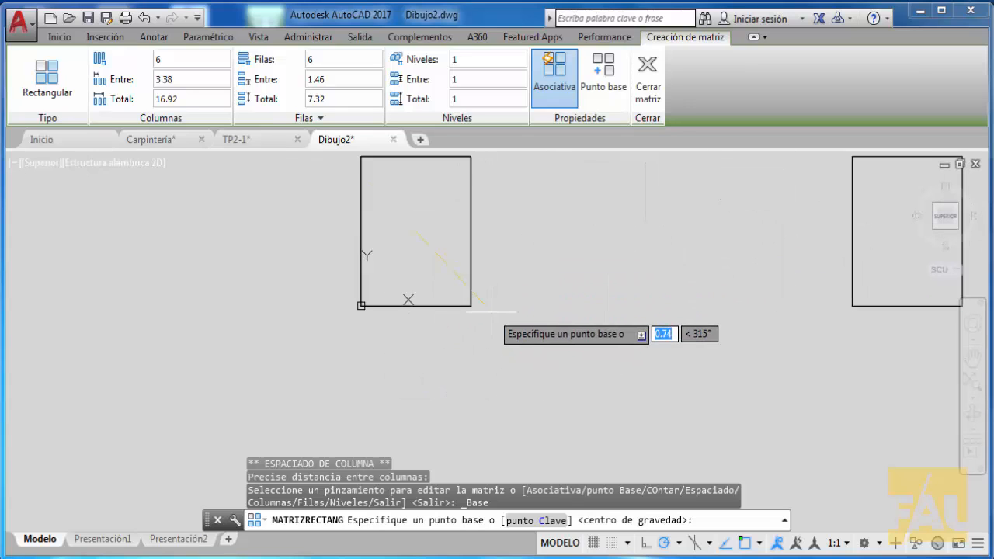
pyautogui.scroll(-1, 513, 337)
pyautogui.moveTo(516, 337); pyautogui.dragTo(587, 437, button='middle')
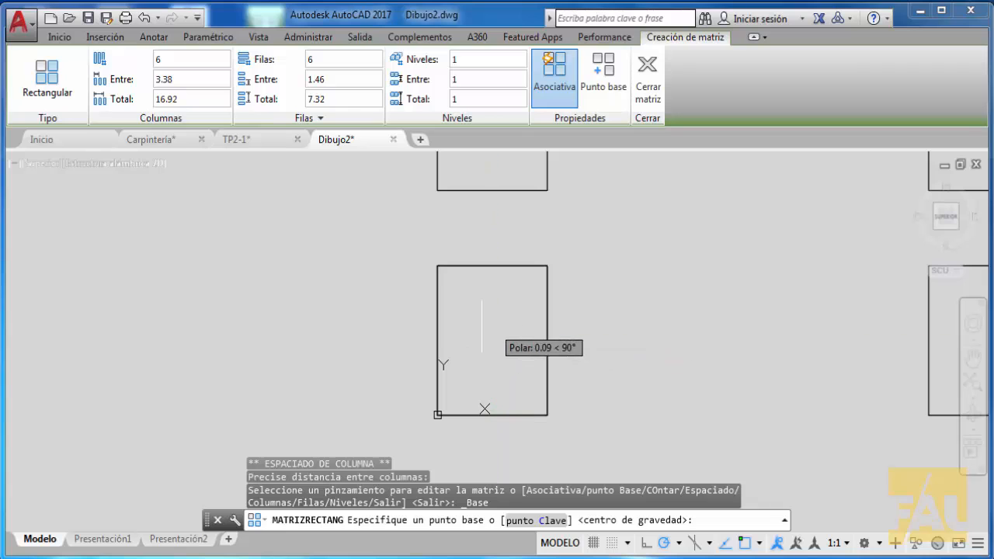
pyautogui.click(437, 415)
# Step: Accept the rectangular array with its current settings and finish the command
pyautogui.scroll(-4, 661, 322)
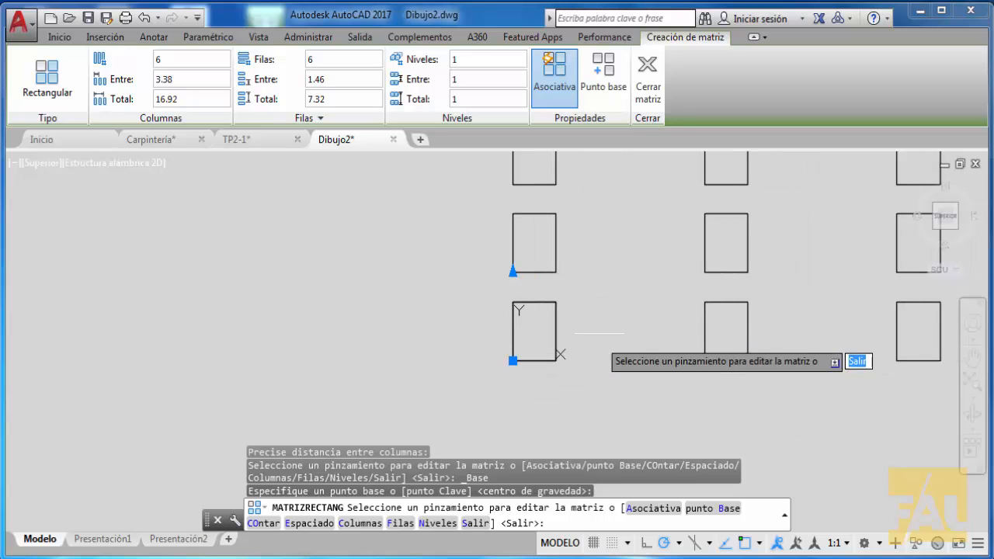
pyautogui.scroll(-3, 681, 362)
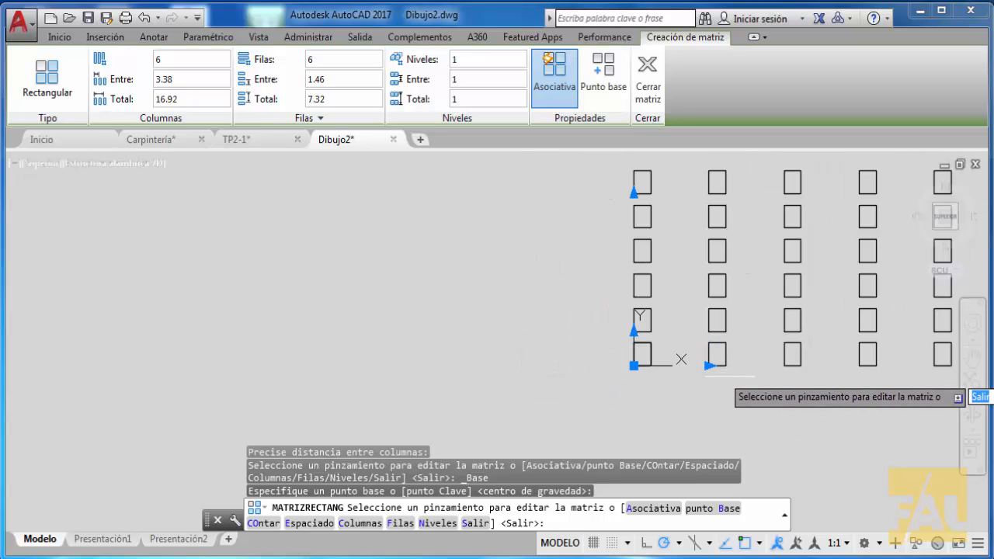
pyautogui.moveTo(681, 362)
pyautogui.mouseDown(button='middle')
pyautogui.moveTo(650, 390)
pyautogui.moveTo(555, 415)
pyautogui.mouseUp(button='middle')
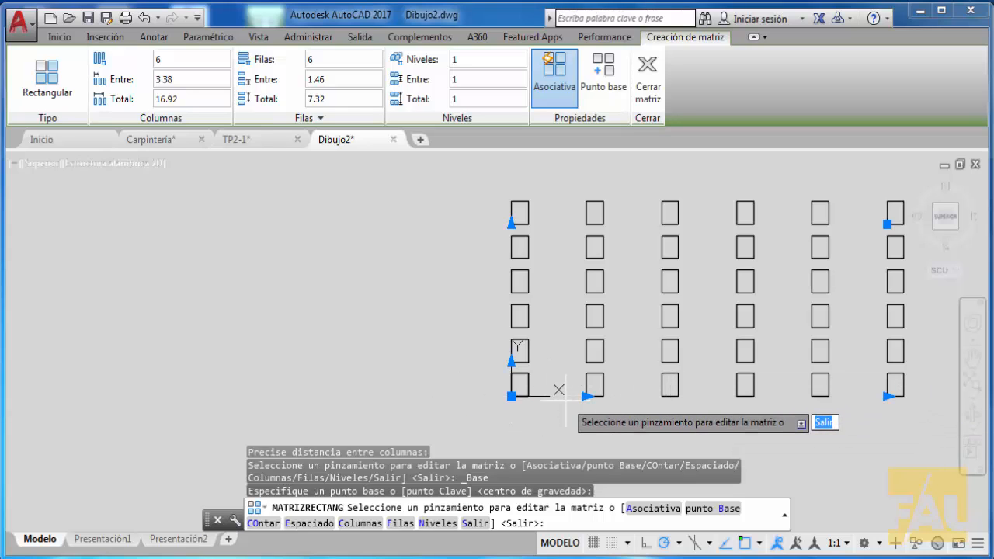
pyautogui.moveTo(733, 251); pyautogui.dragTo(546, 262, button='middle')
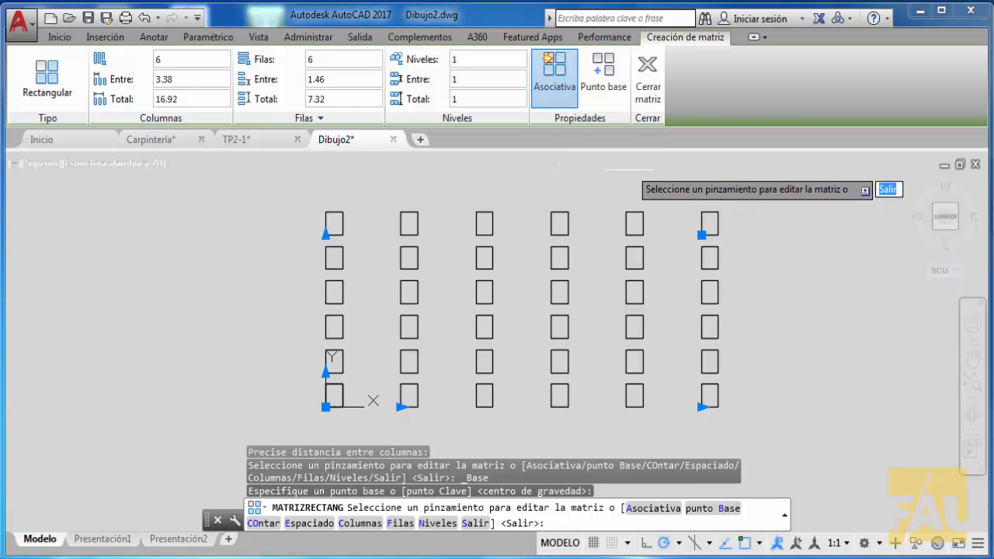
pyautogui.rightClick(631, 171)
pyautogui.click(681, 182)
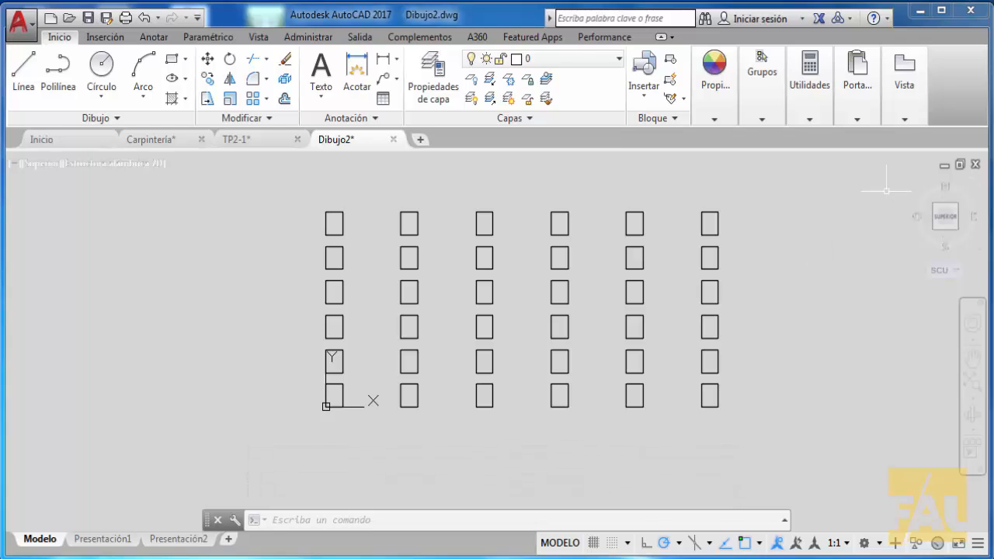
# Step: Select the finished array and reduce its column spacing to about 1.6 using the column-spacing grip
pyautogui.click(722, 224)
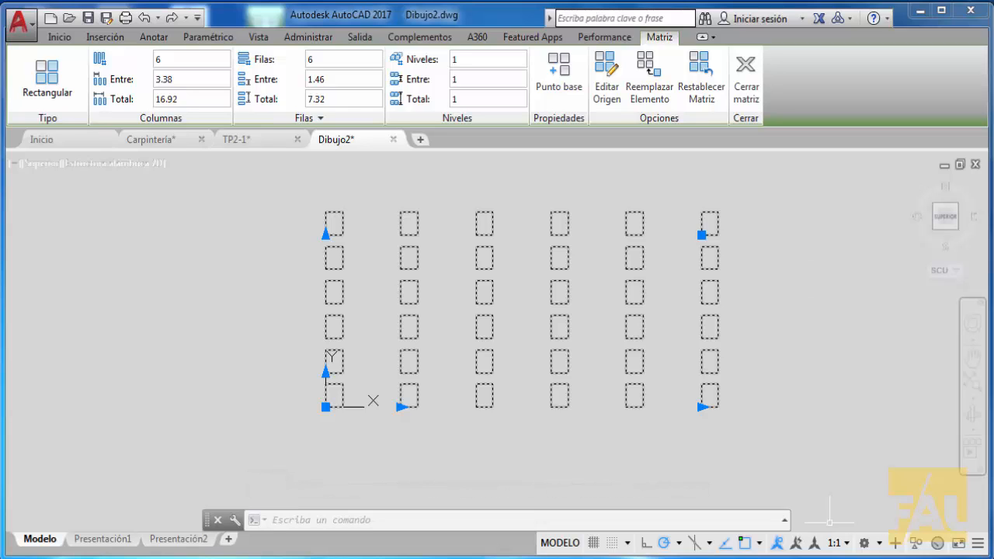
pyautogui.scroll(2, 433, 406)
pyautogui.moveTo(438, 427); pyautogui.dragTo(530, 432, button='middle')
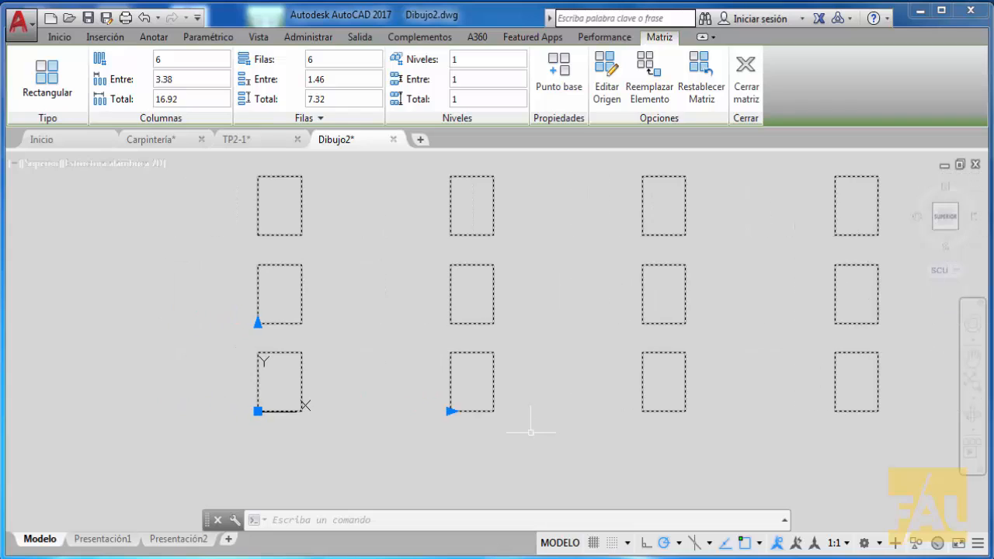
pyautogui.click(451, 411)
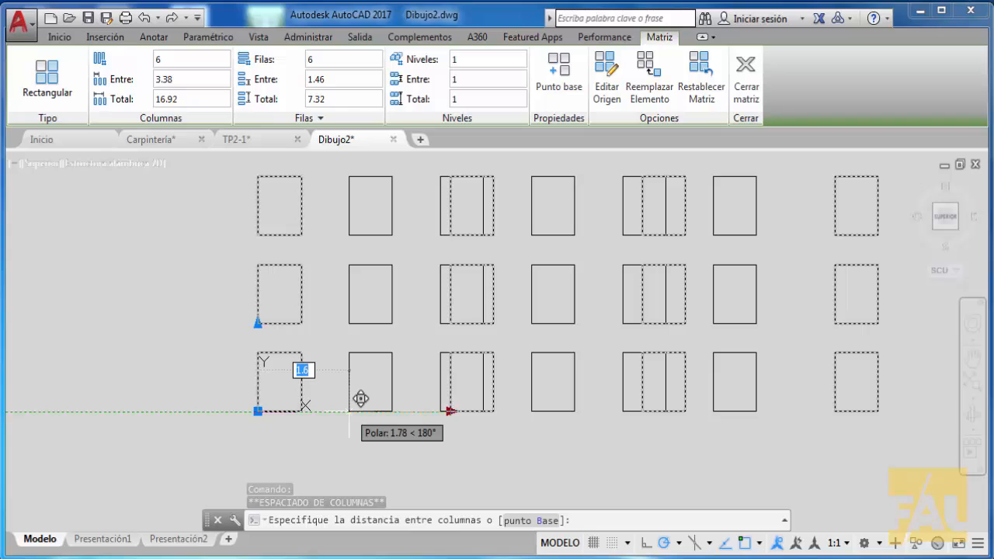
pyautogui.press('Return')
# Step: Reduce the array to 3 rows using its row-count grip, then deselect it
pyautogui.scroll(-5, 556, 341)
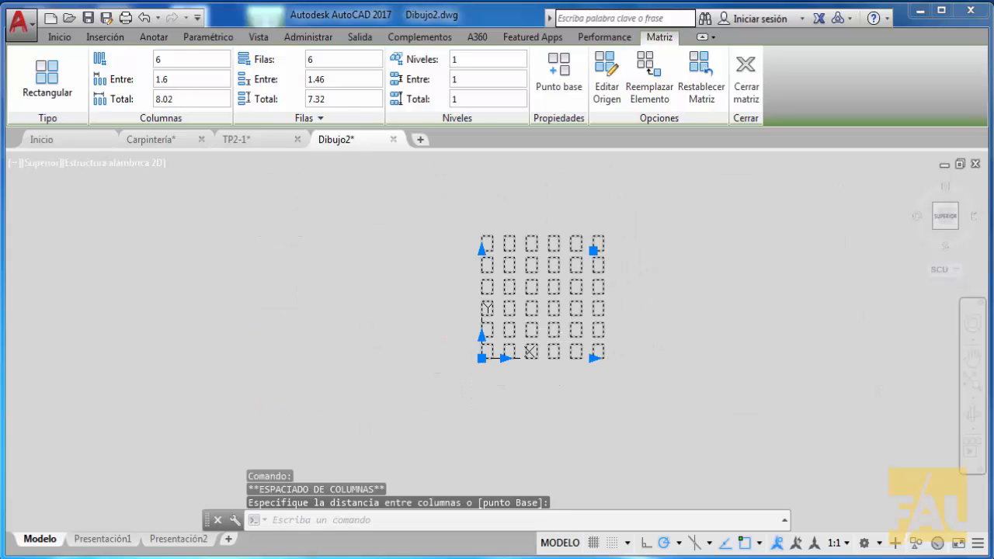
pyautogui.scroll(3, 603, 357)
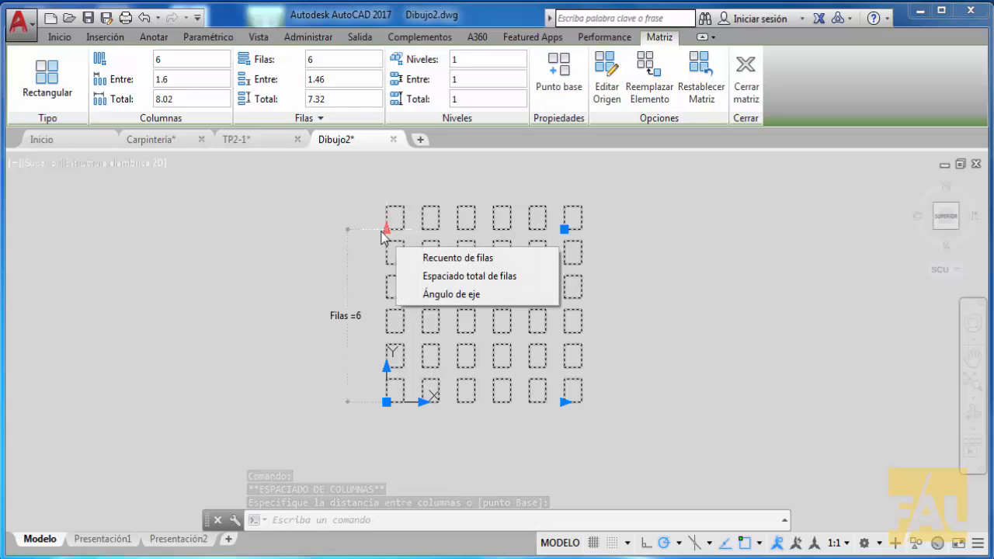
pyautogui.click(386, 230)
pyautogui.click(399, 309)
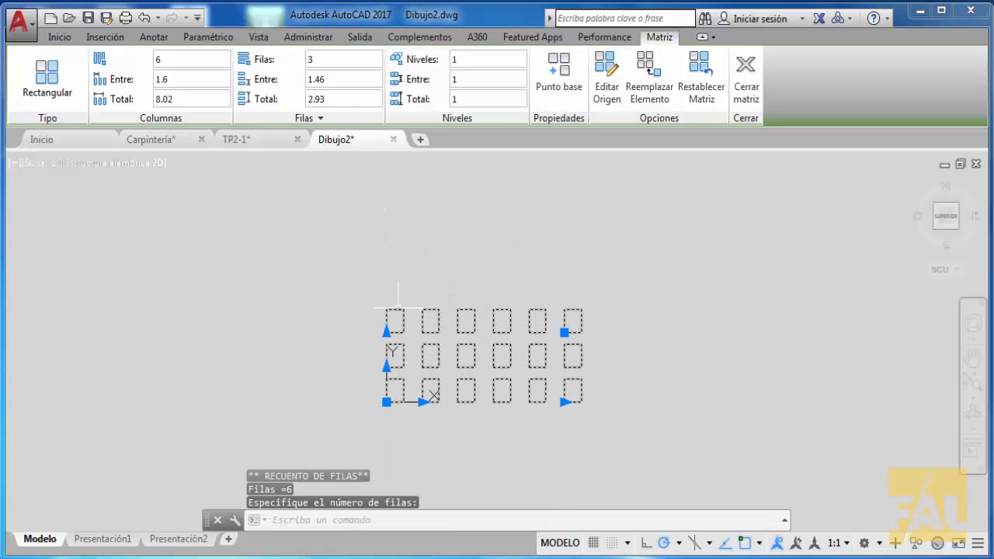
pyautogui.moveTo(686, 320); pyautogui.dragTo(587, 310, button='middle')
pyautogui.press('Escape')
pyautogui.scroll(3, 479, 311)
pyautogui.scroll(-4, 672, 307)
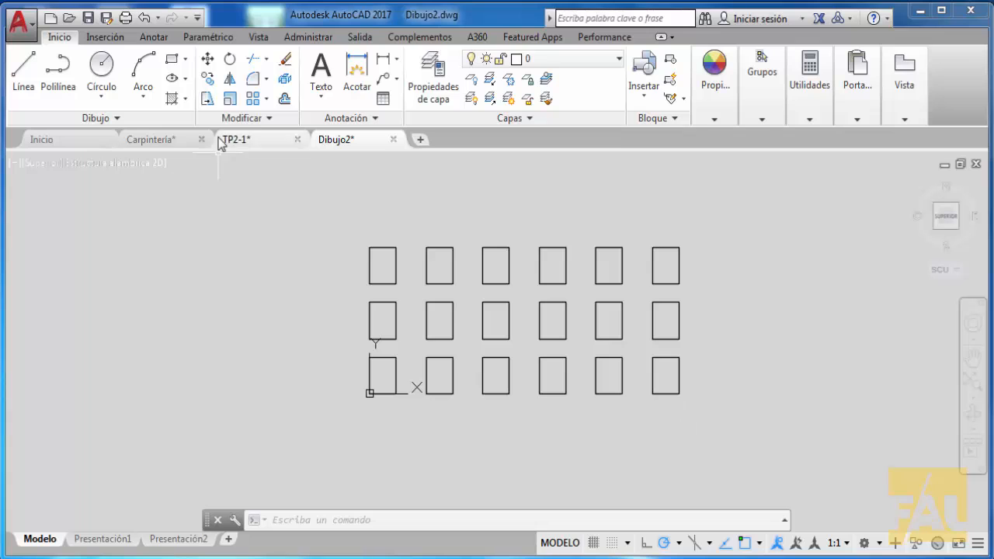
# Step: Undo the array edits and the rectangular array itself, back to the single source rectangle
pyautogui.click(145, 24)
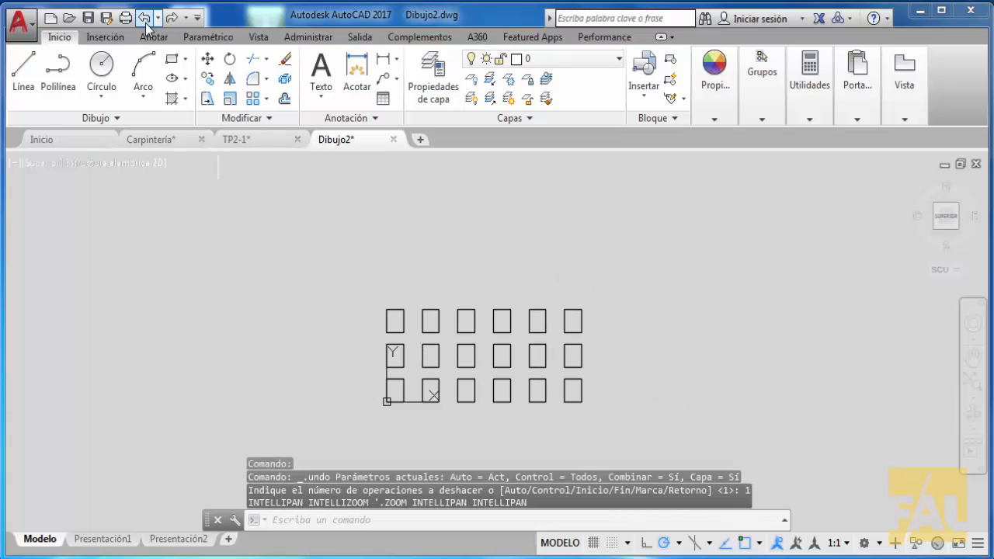
pyautogui.click(145, 23)
pyautogui.click(146, 23)
pyautogui.click(145, 23)
pyautogui.click(145, 24)
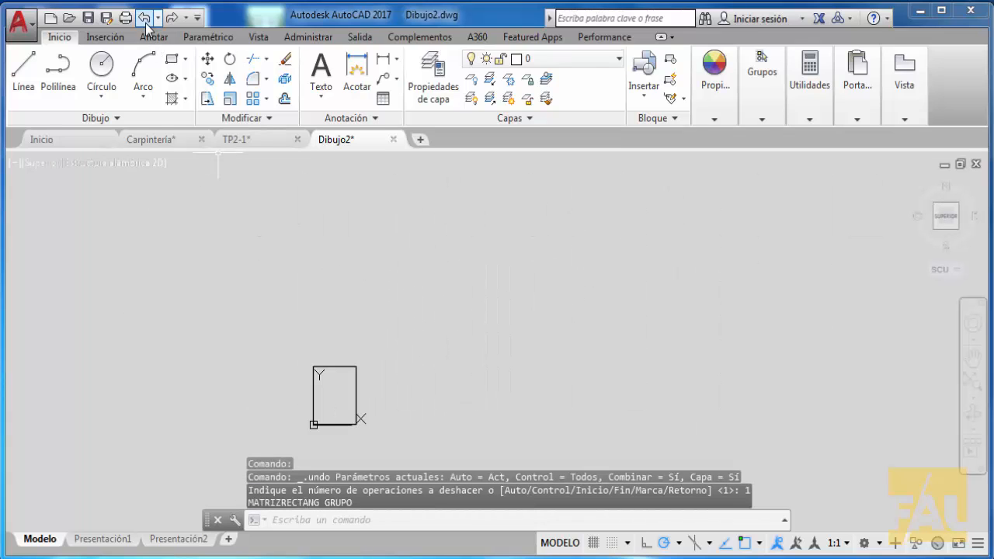
pyautogui.moveTo(466, 360); pyautogui.dragTo(597, 235, button='middle')
pyautogui.scroll(2, 544, 233)
pyautogui.moveTo(515, 288); pyautogui.dragTo(493, 357, button='middle')
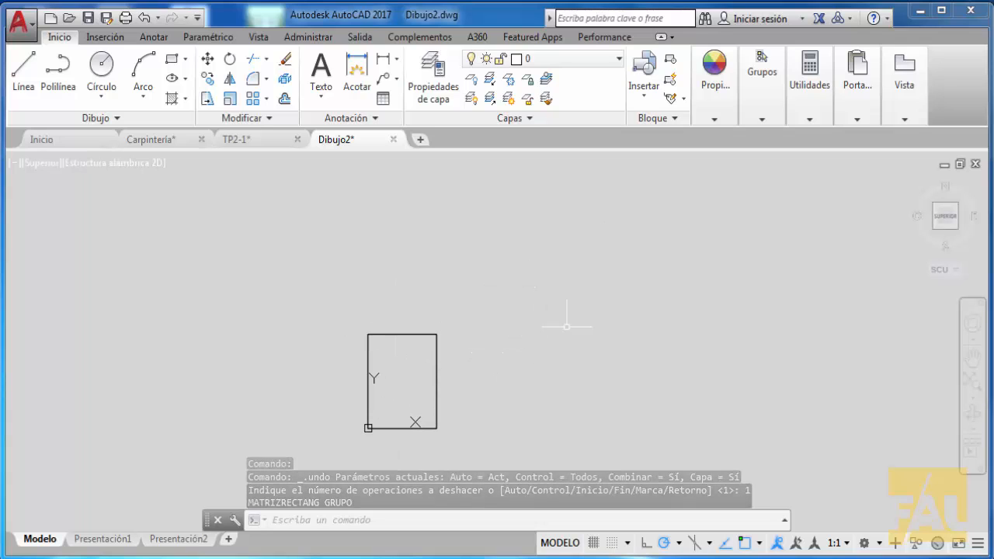
pyautogui.moveTo(564, 332); pyautogui.dragTo(558, 293, button='middle')
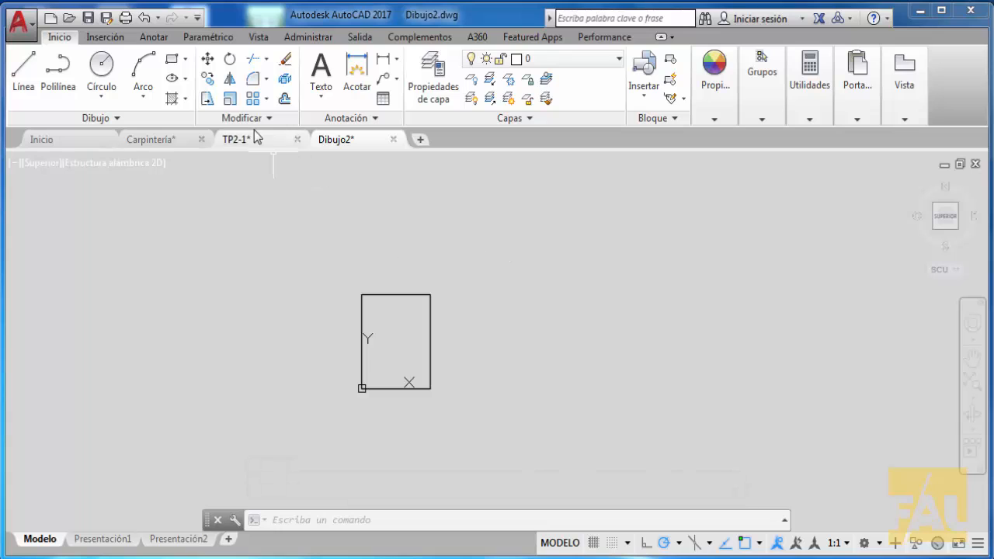
# Step: Create a rectangular array from the single rectangle
pyautogui.click(253, 101)
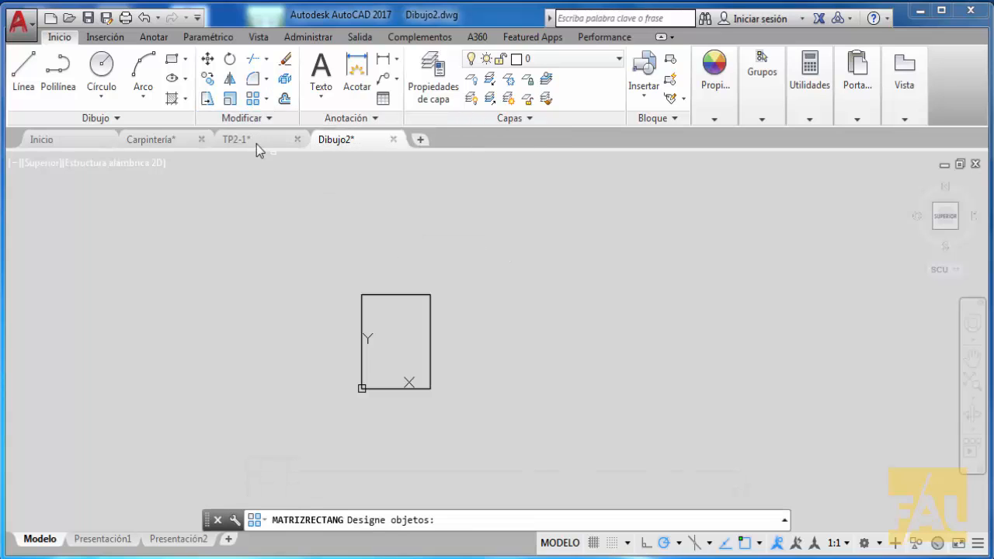
pyautogui.click(384, 294)
pyautogui.press('Return')
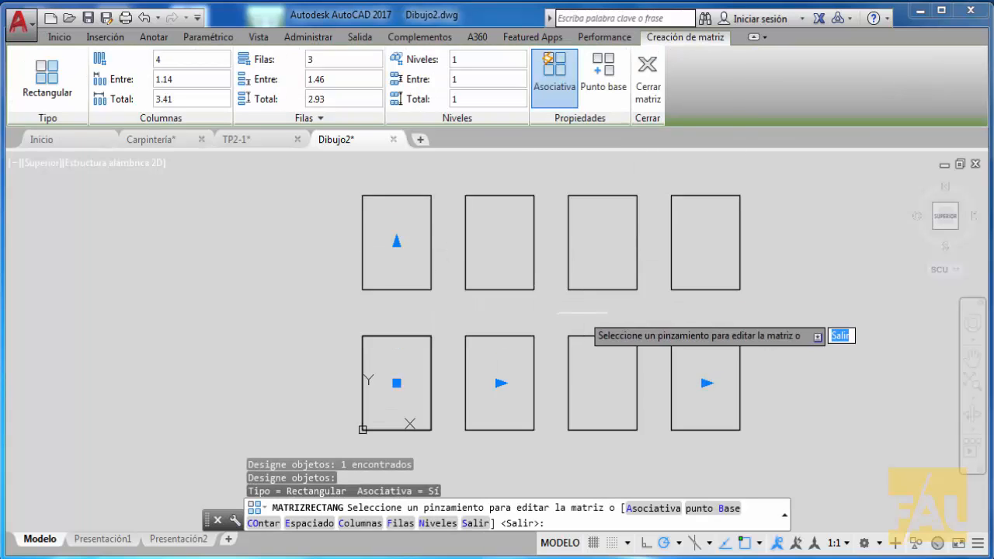
# Step: Extend the array preview to 6 columns and 4 rows using its column-count and row-count grips
pyautogui.scroll(-5, 559, 365)
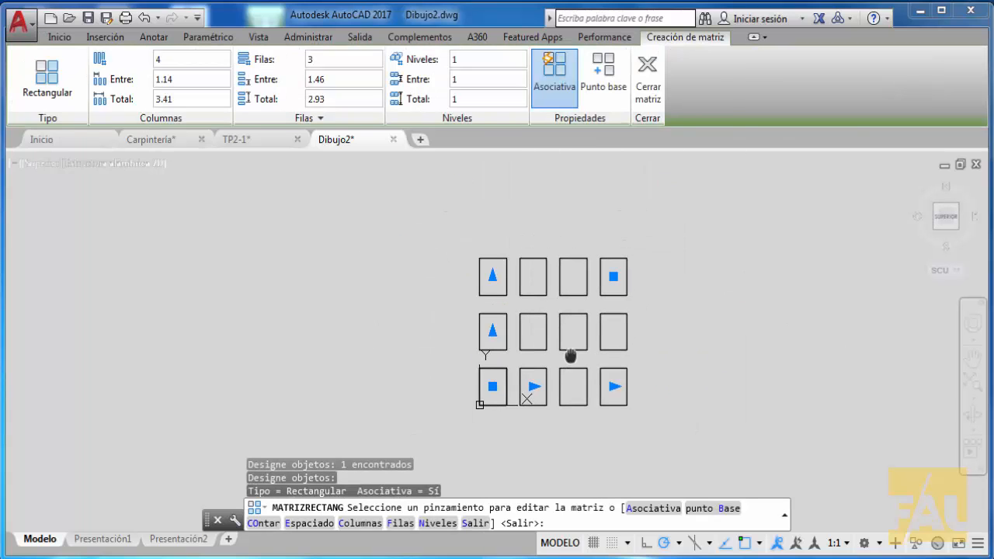
pyautogui.click(614, 384)
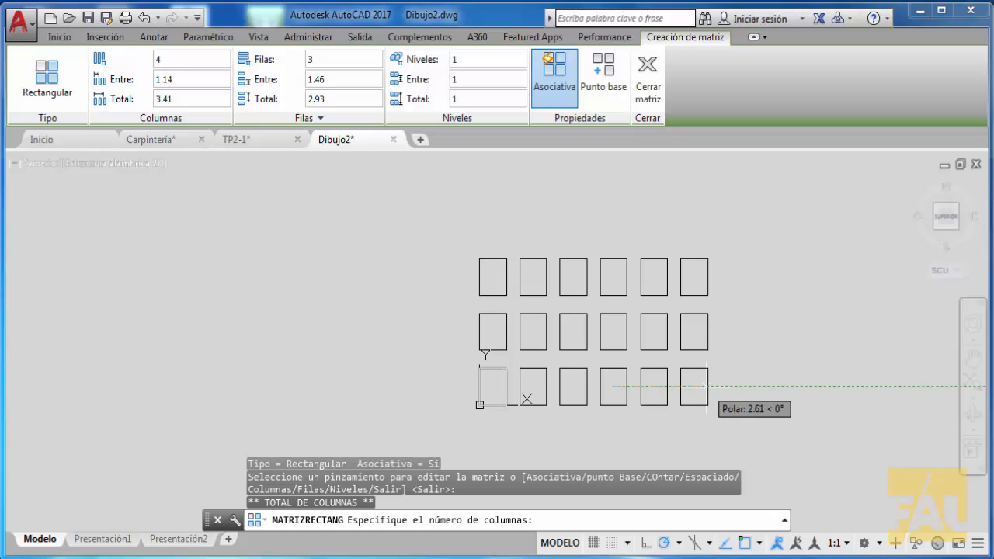
pyautogui.click(703, 386)
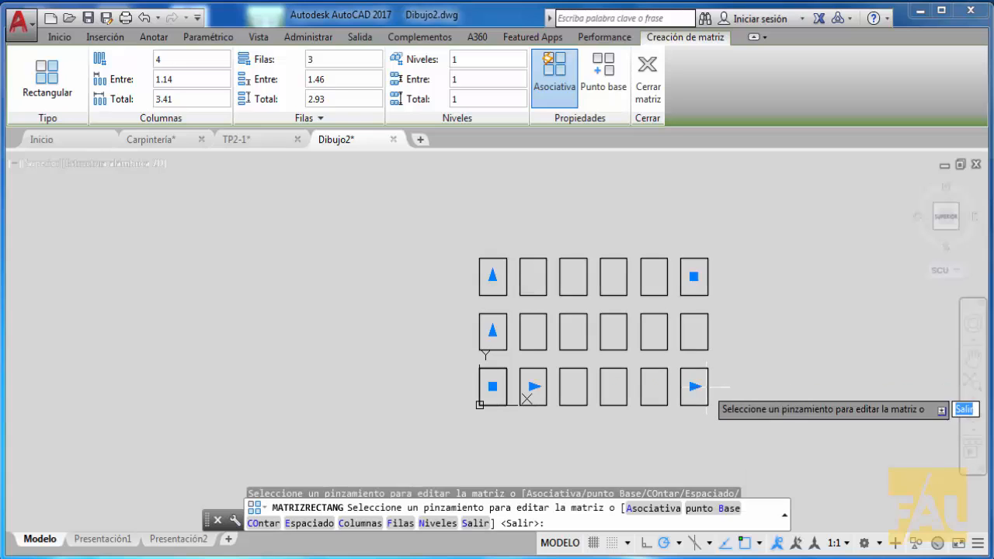
pyautogui.click(493, 275)
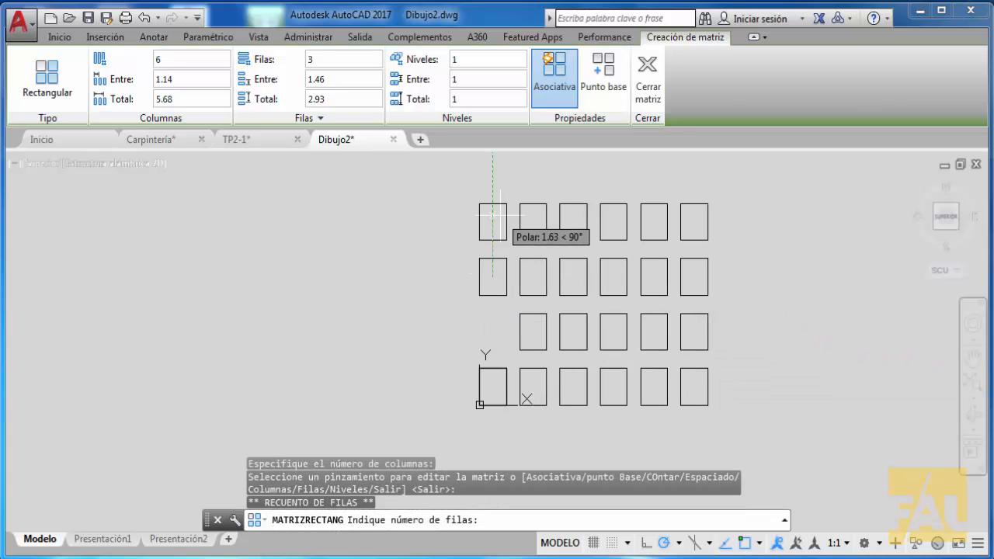
pyautogui.click(500, 214)
pyautogui.moveTo(758, 308); pyautogui.dragTo(694, 306, button='middle')
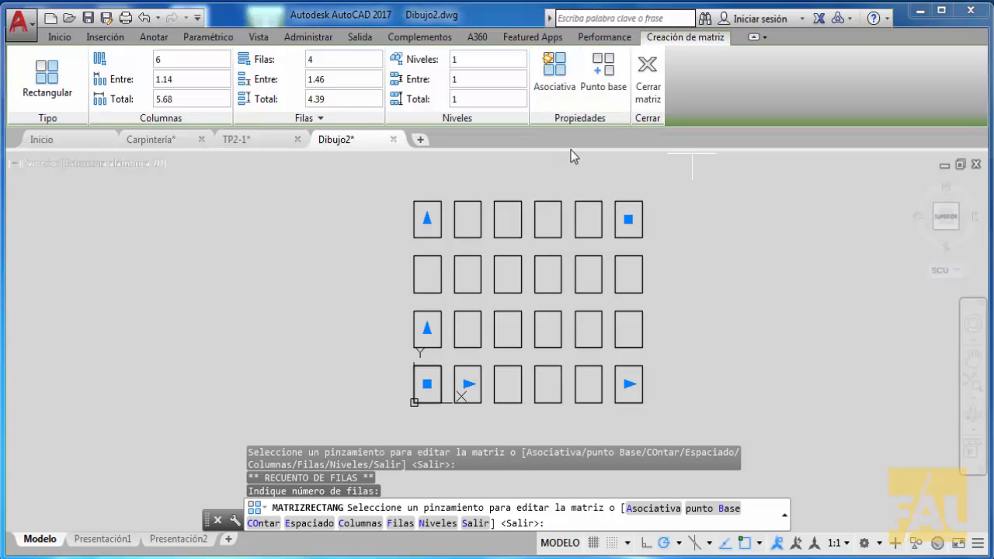
# Step: Make the array non-associative and accept it to finish the command
pyautogui.rightClick(693, 194)
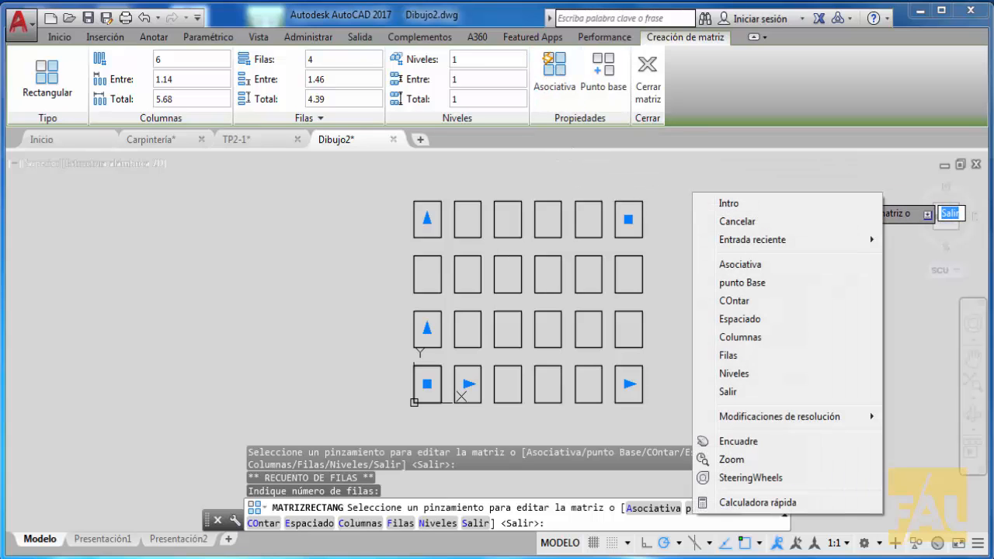
pyautogui.click(716, 202)
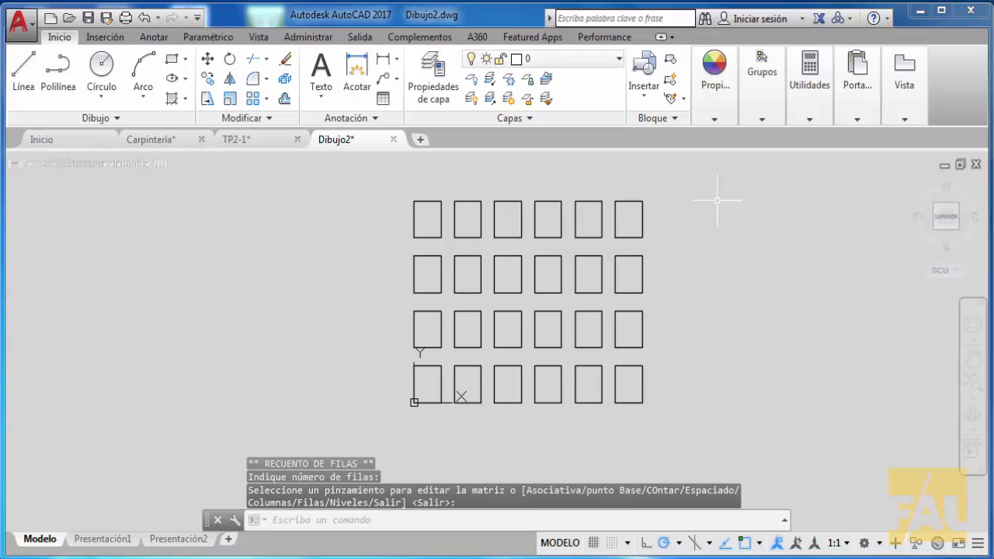
# Step: Select the upper two rectangles of the last column individually to check their independence, then clear the selection
pyautogui.click(643, 219)
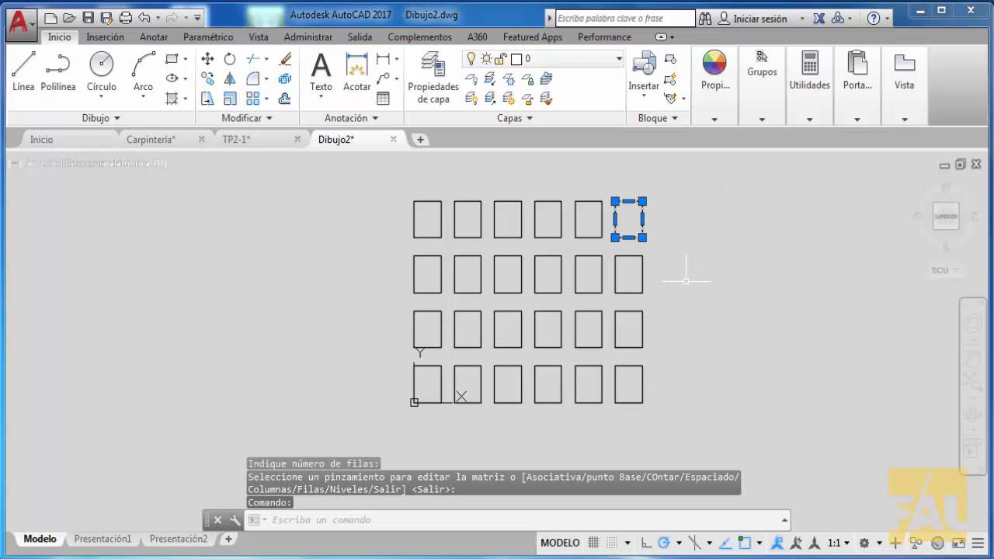
pyautogui.click(643, 276)
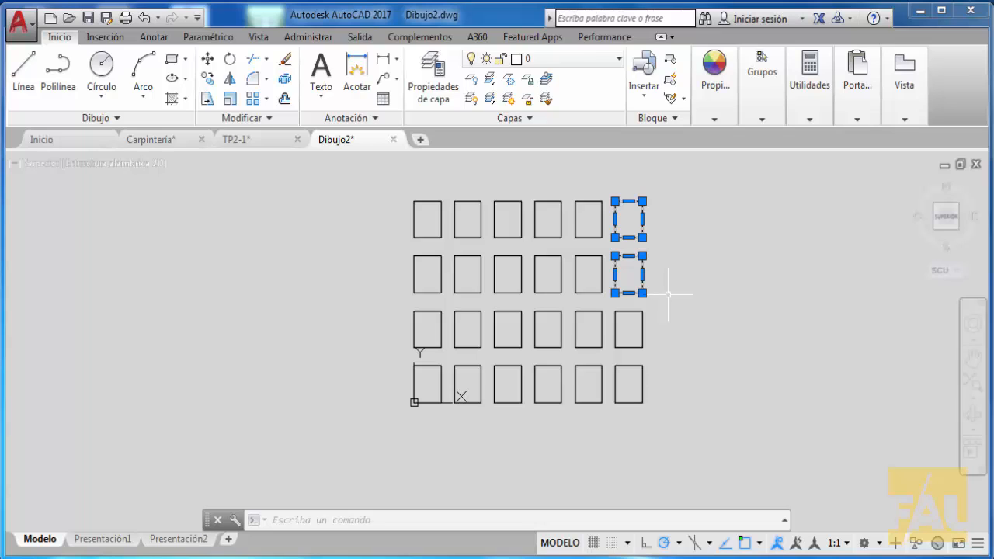
pyautogui.press('Escape')
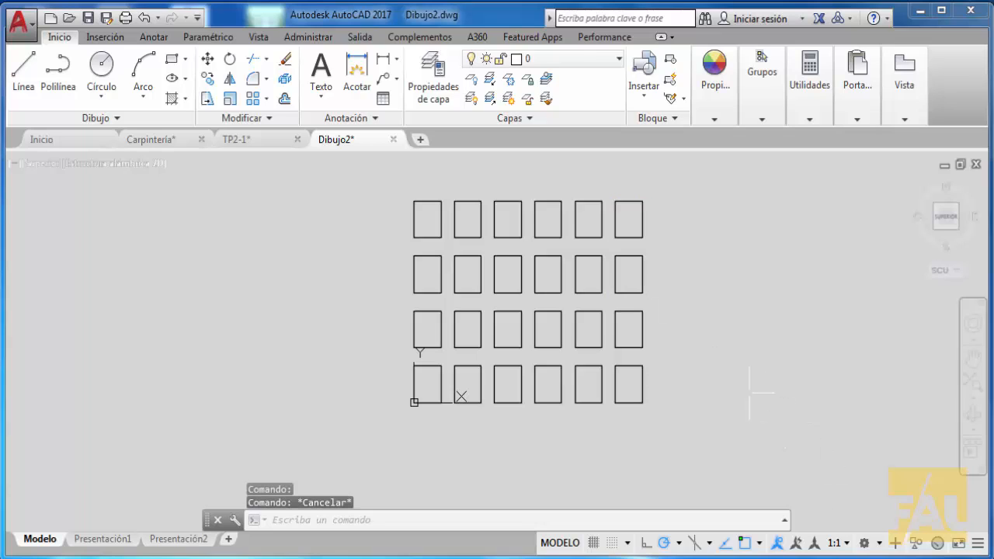
# Step: Undo the non-associative rectangular array so that only the source rectangle is left
pyautogui.click(144, 20)
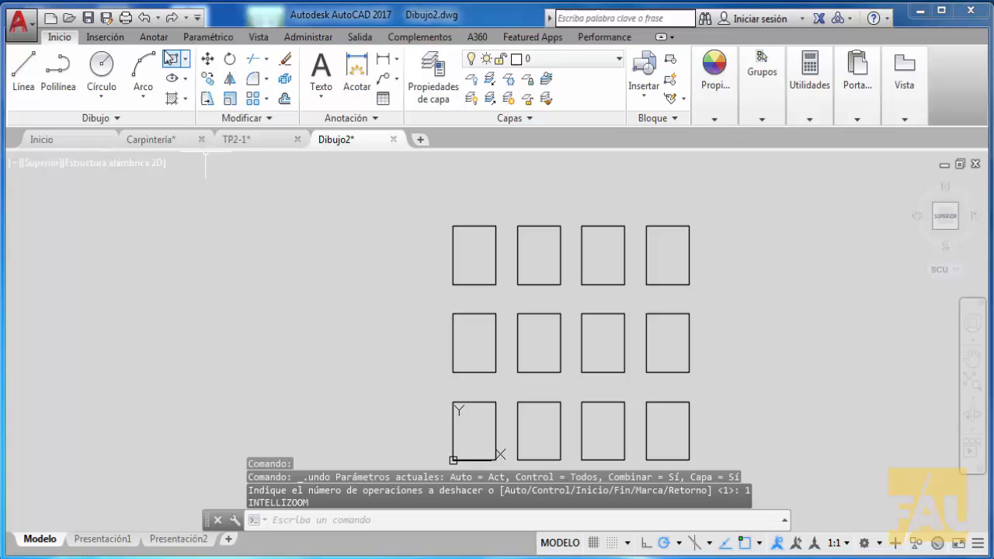
pyautogui.click(145, 17)
pyautogui.moveTo(508, 270); pyautogui.dragTo(521, 219, button='middle')
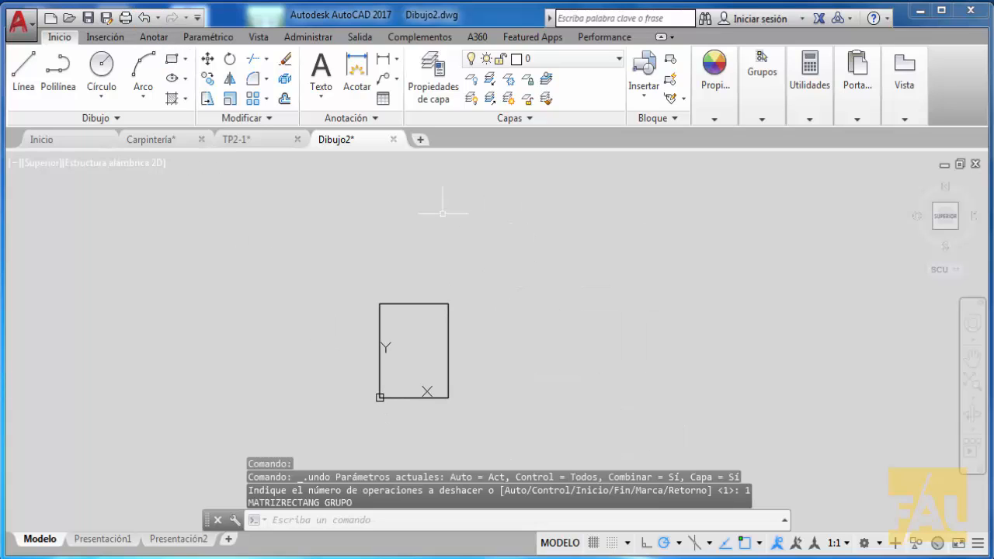
# Step: Create a polar array of the rectangle around a centre point to its right, level with its bottom edge
pyautogui.click(266, 98)
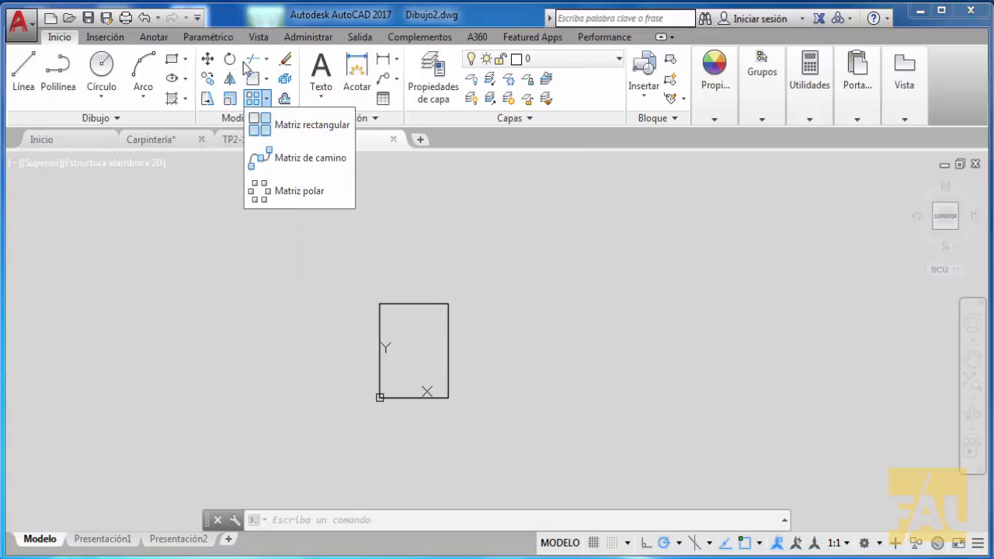
pyautogui.click(269, 196)
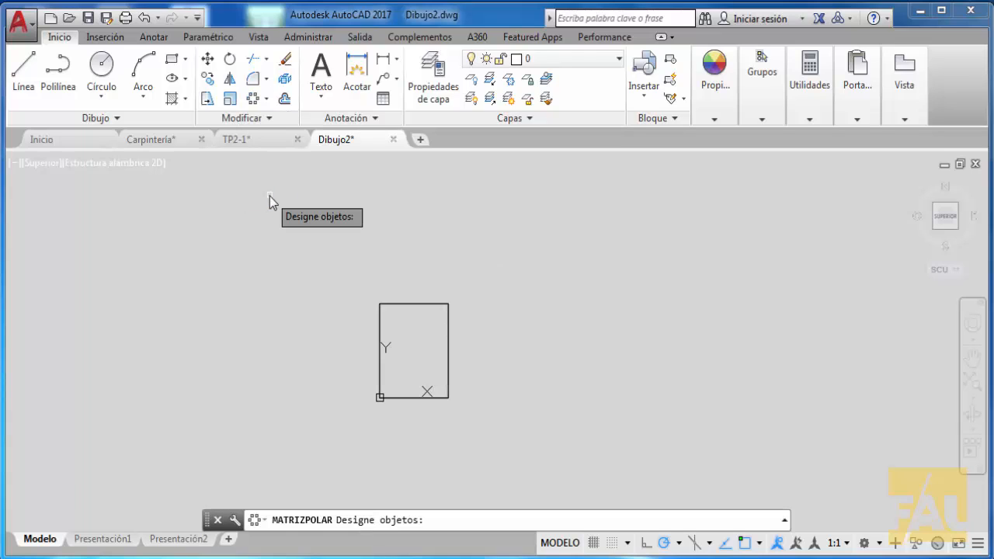
pyautogui.click(420, 305)
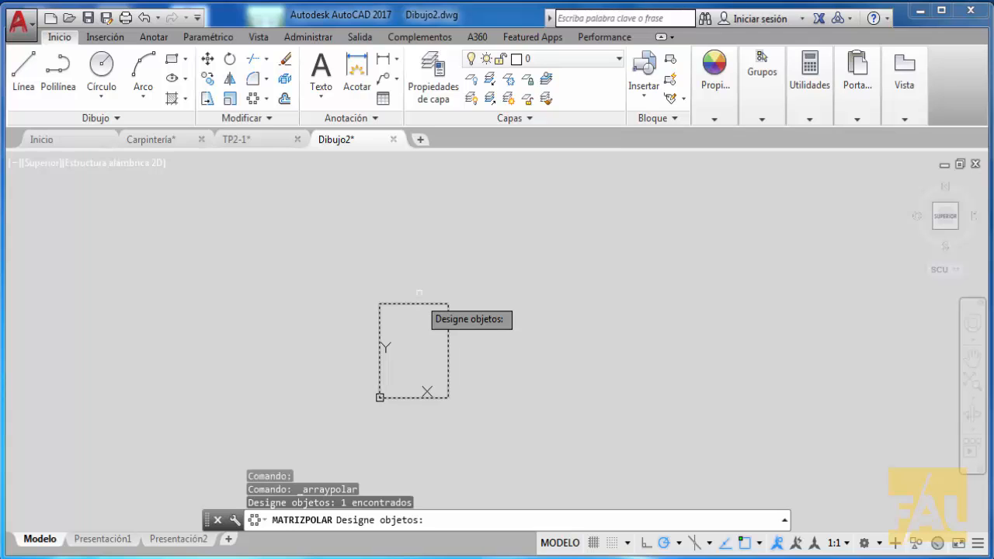
pyautogui.press('Return')
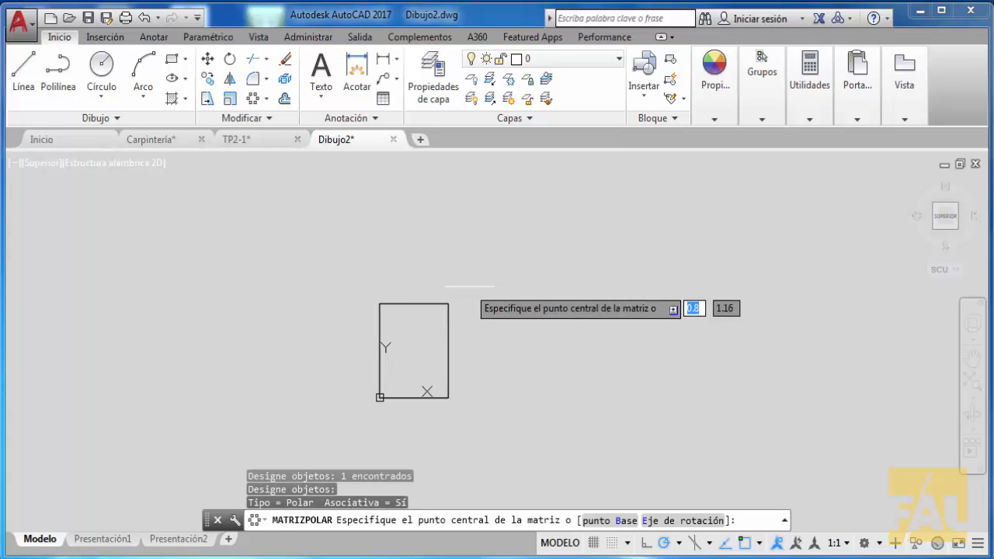
pyautogui.moveTo(488, 270); pyautogui.dragTo(361, 240, button='middle')
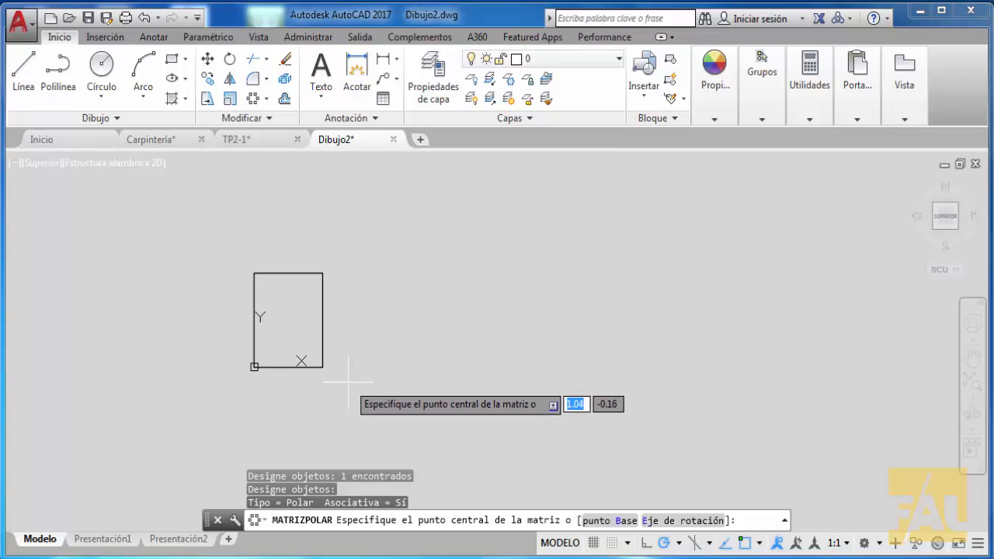
pyautogui.click(579, 367)
pyautogui.scroll(-8, 544, 338)
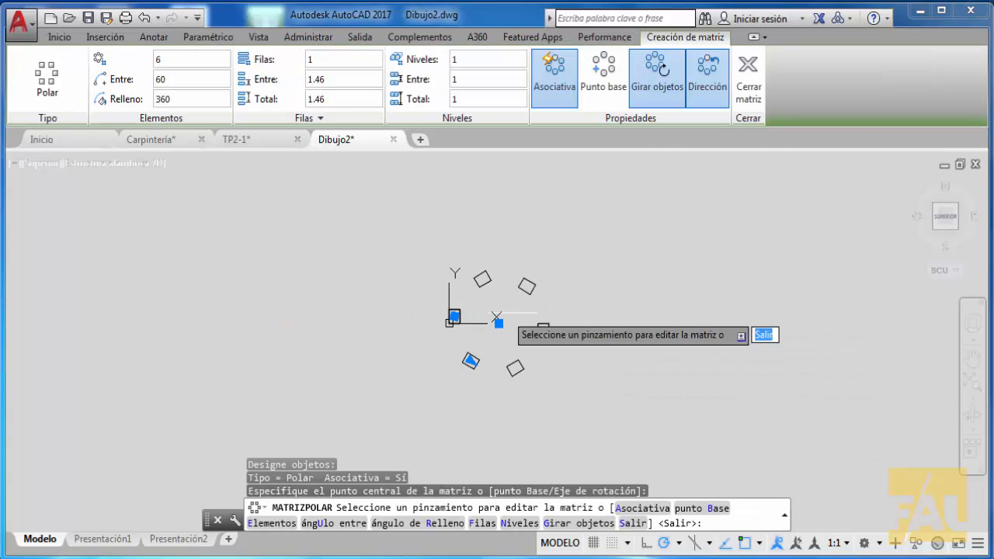
# Step: Reduce the angle between the polar array's items to about 33° using its angle grip
pyautogui.scroll(5, 497, 319)
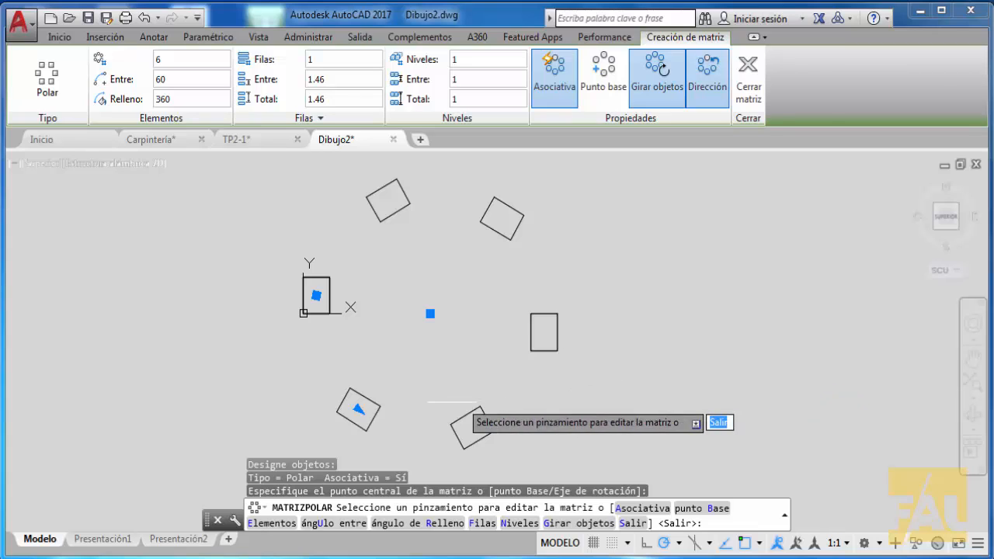
pyautogui.click(358, 409)
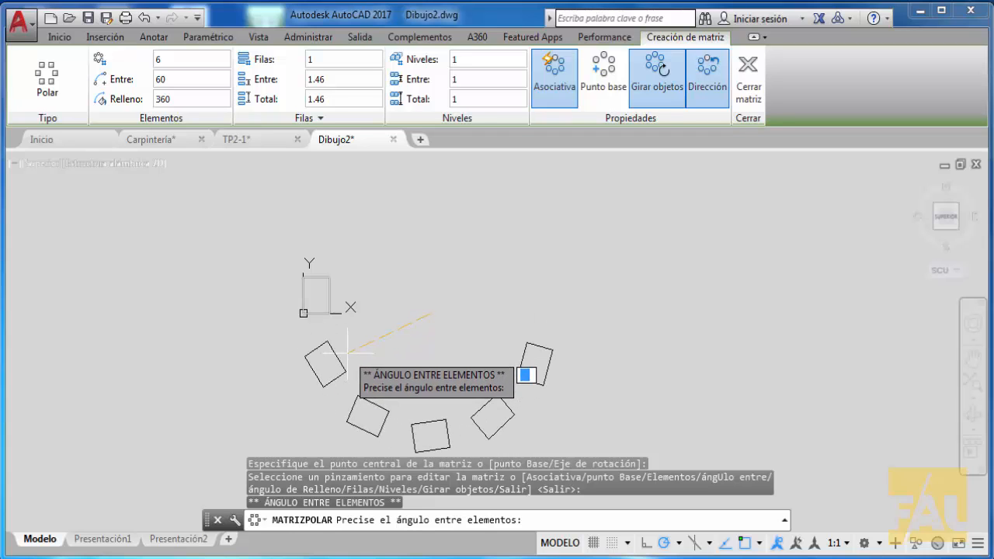
pyautogui.click(347, 351)
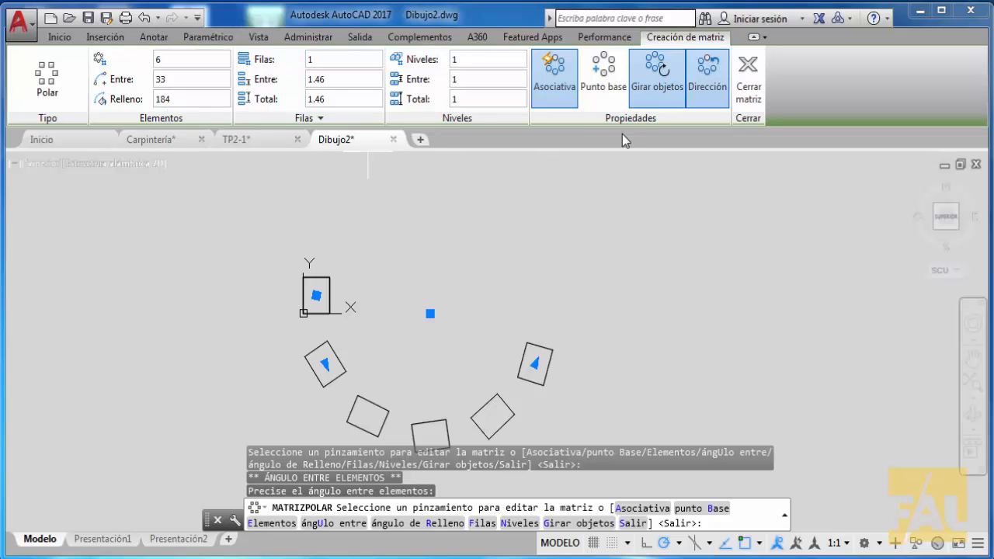
# Step: Set the polar array to 8 items with an angle of 35° between them
pyautogui.click(201, 62)
pyautogui.press('Return')
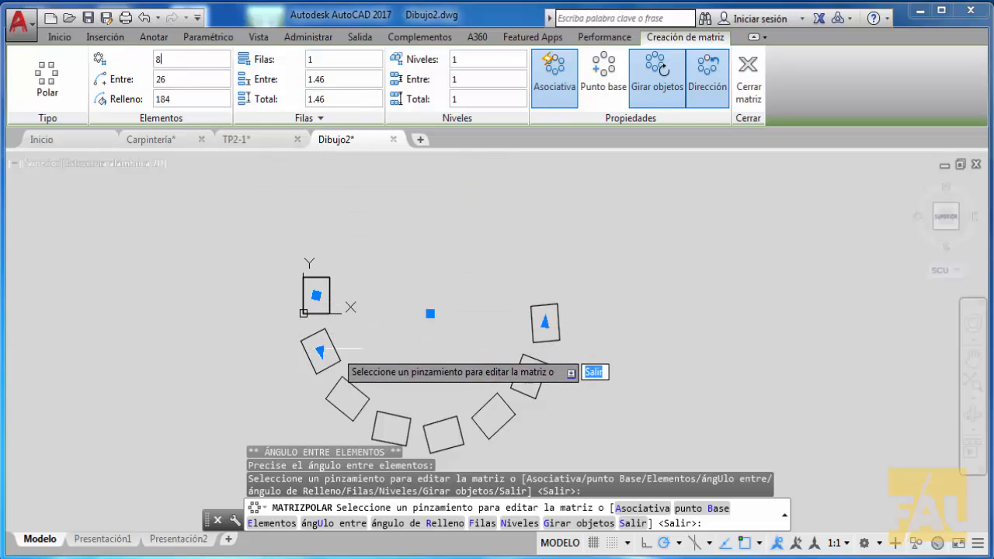
pyautogui.click(193, 80)
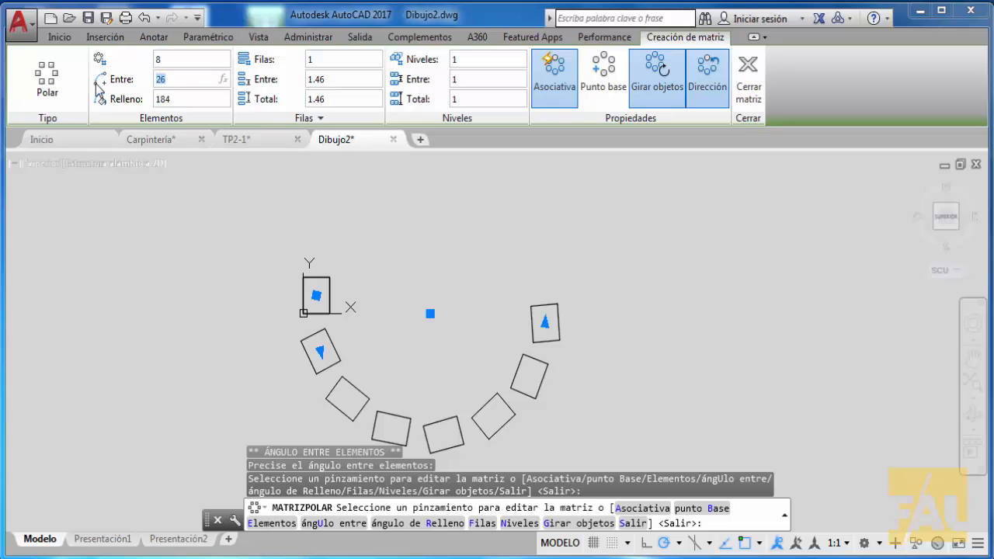
pyautogui.write('35')
pyautogui.press('Return')
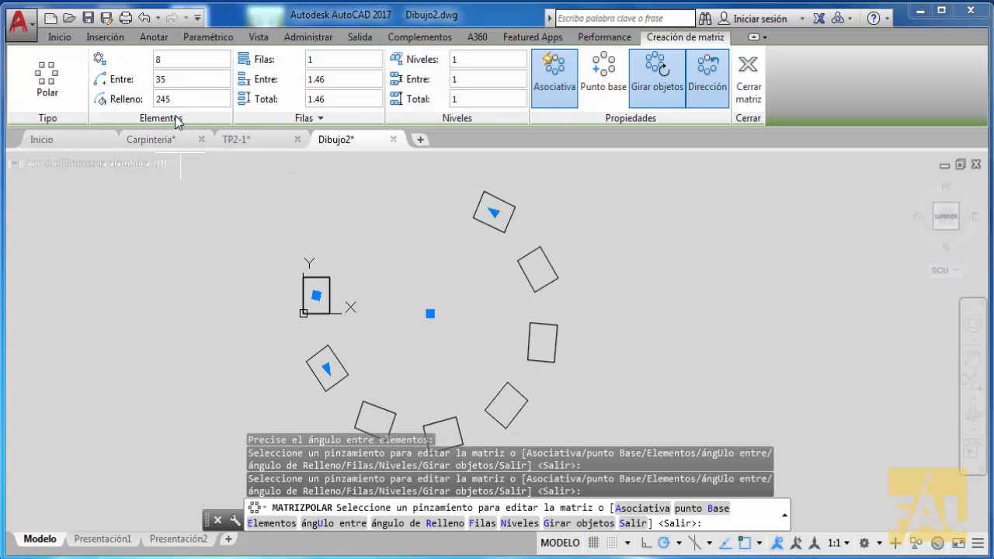
# Step: Set the polar array's number of rows to 3
pyautogui.scroll(-2, 484, 291)
pyautogui.moveTo(484, 291); pyautogui.dragTo(466, 266, button='middle')
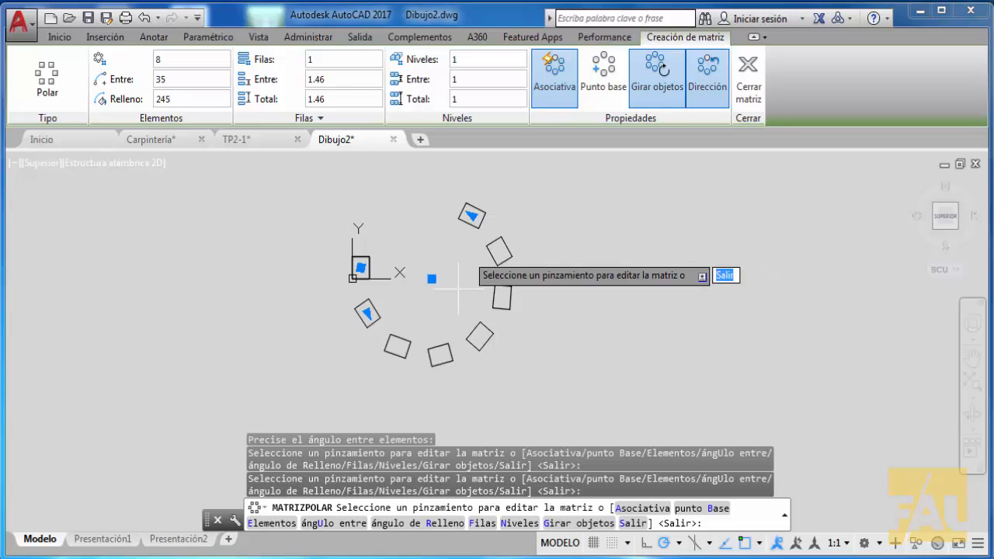
pyautogui.moveTo(478, 311); pyautogui.dragTo(487, 347, button='middle')
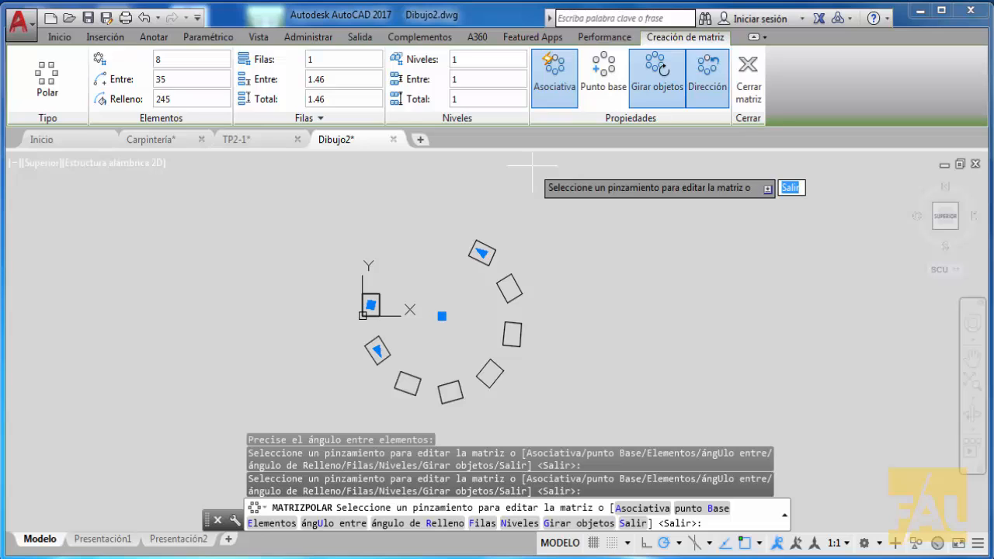
pyautogui.click(342, 60)
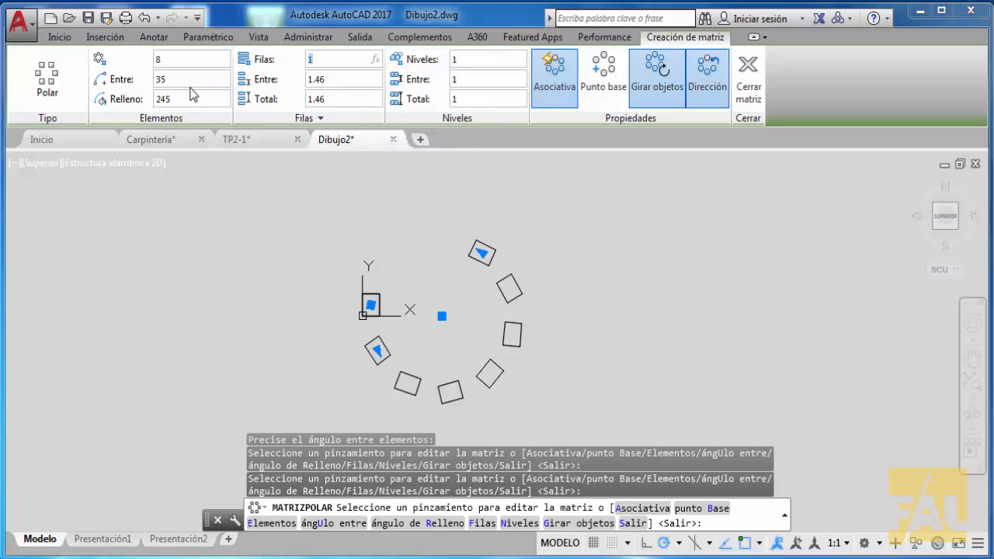
pyautogui.moveTo(172, 148)
pyautogui.press('Return')
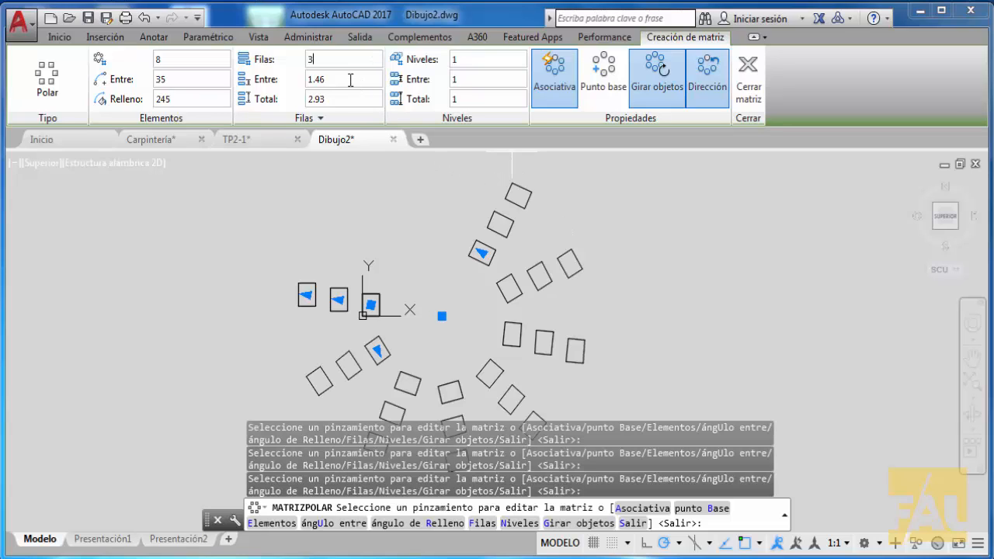
pyautogui.scroll(-4, 666, 264)
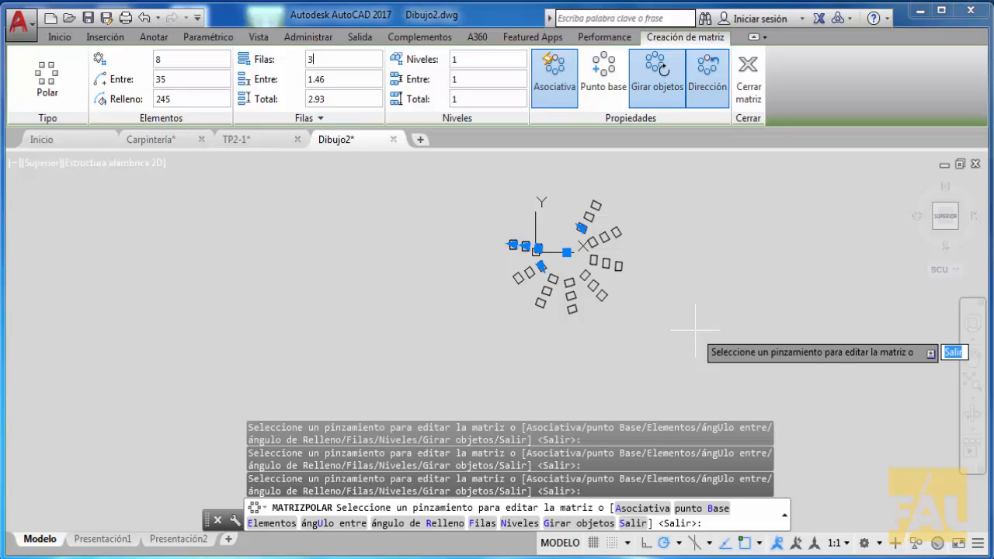
# Step: Exit the polar array editing and undo the polar array so only the original rectangle remains
pyautogui.scroll(3, 591, 260)
pyautogui.moveTo(590, 260)
pyautogui.mouseDown(button='middle')
pyautogui.moveTo(590, 275)
pyautogui.moveTo(354, 262)
pyautogui.mouseUp(button='middle')
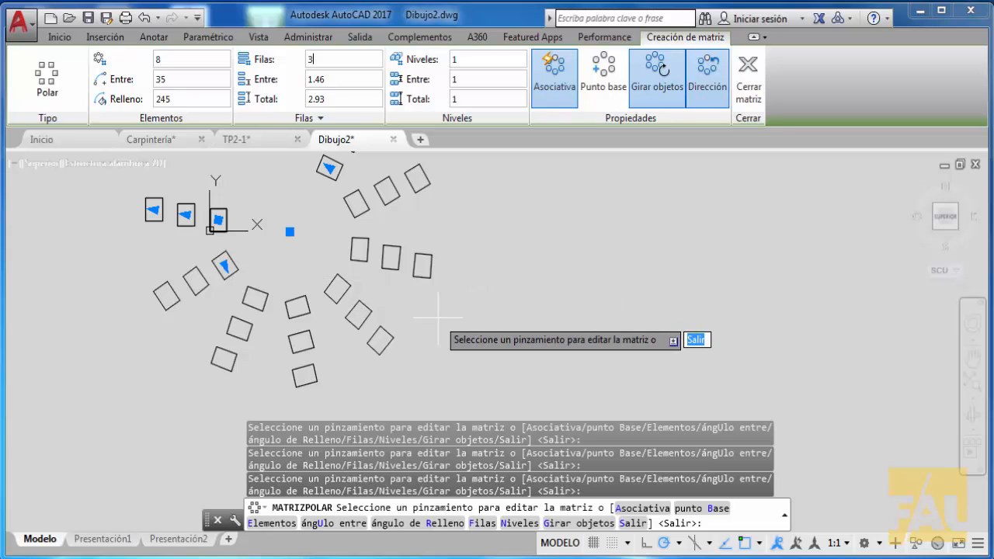
pyautogui.press('Escape')
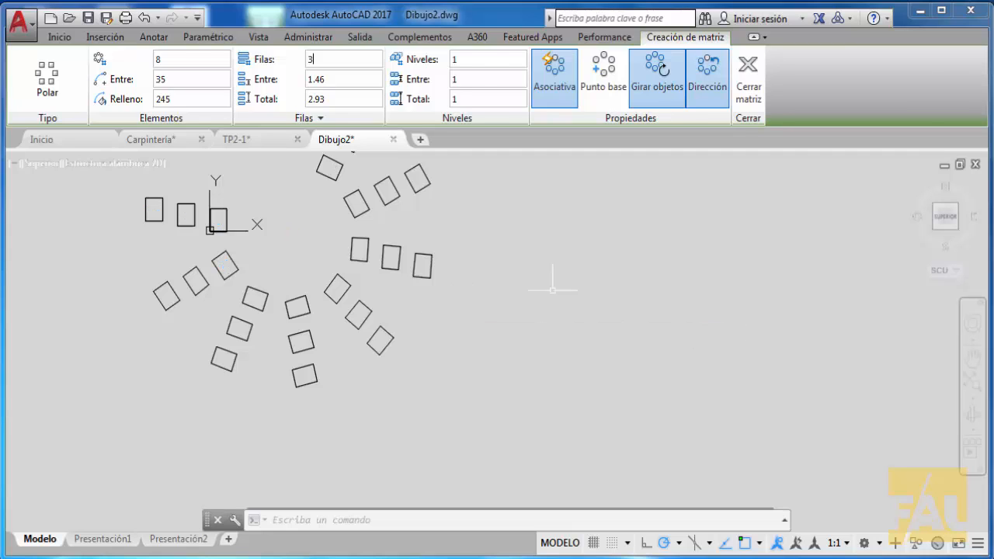
pyautogui.scroll(-4, 723, 299)
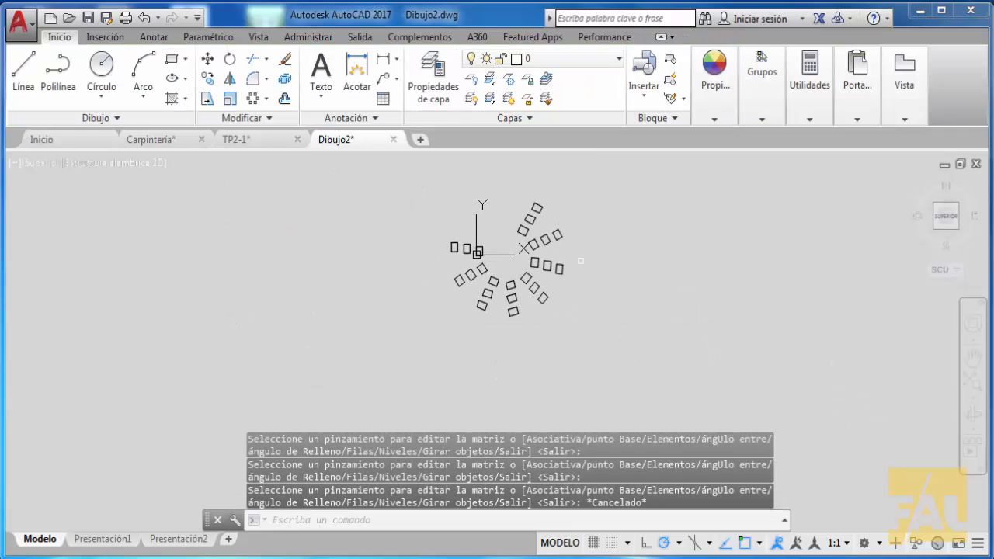
pyautogui.scroll(3, 533, 225)
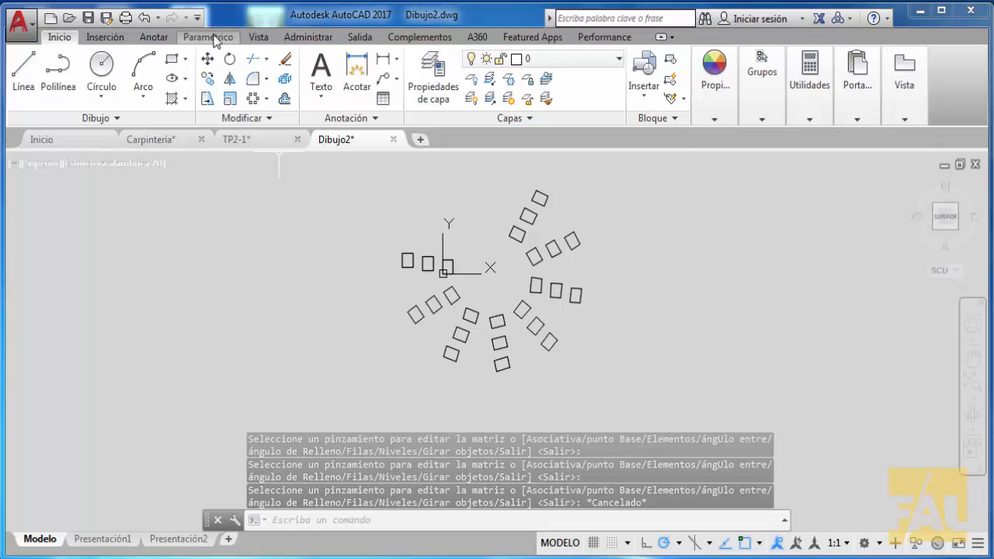
pyautogui.click(147, 18)
pyautogui.click(147, 18)
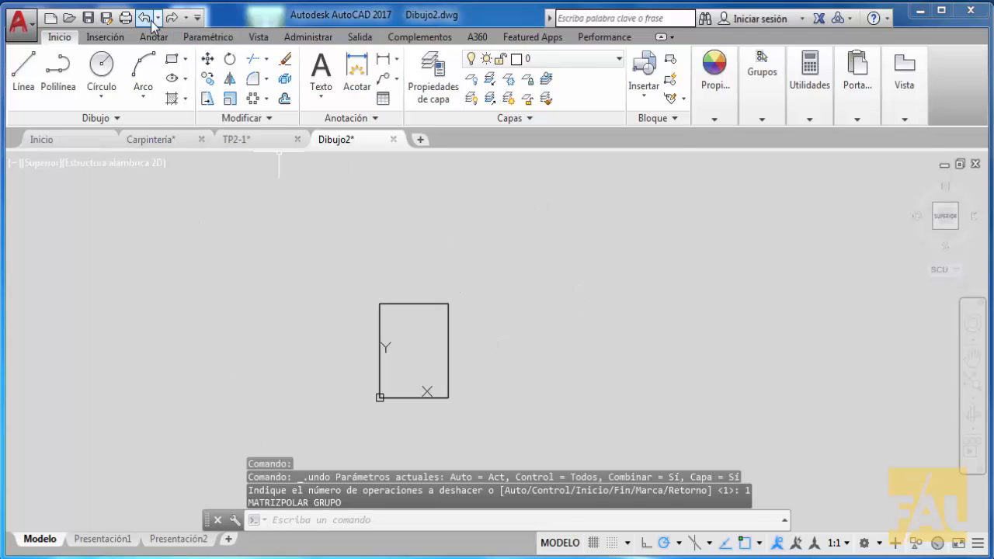
pyautogui.scroll(-3, 459, 432)
pyautogui.moveTo(633, 428)
pyautogui.mouseDown(button='middle')
pyautogui.moveTo(509, 394)
pyautogui.moveTo(483, 354)
pyautogui.mouseUp(button='middle')
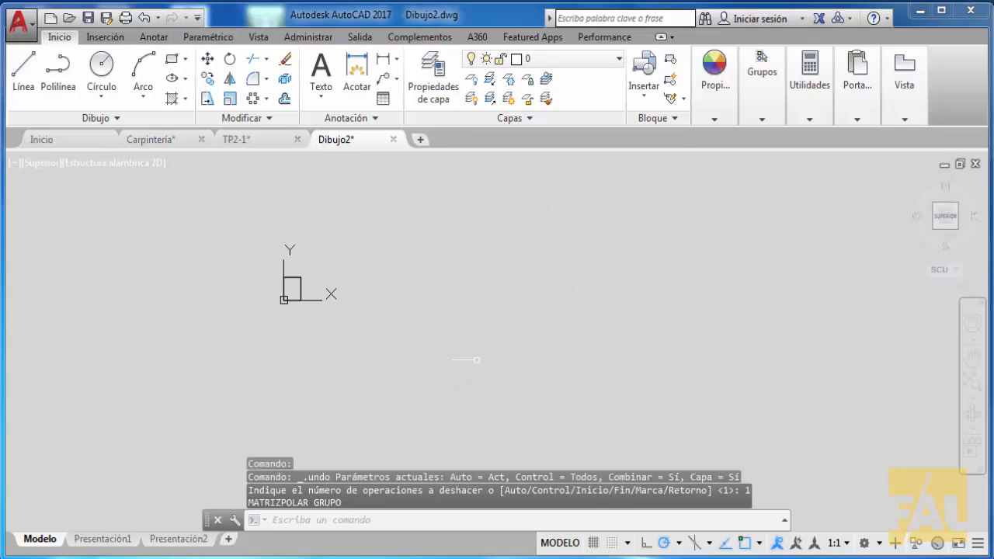
pyautogui.scroll(2, 406, 316)
pyautogui.moveTo(411, 334)
pyautogui.mouseDown(button='middle')
pyautogui.moveTo(439, 392)
pyautogui.moveTo(496, 414)
pyautogui.mouseUp(button='middle')
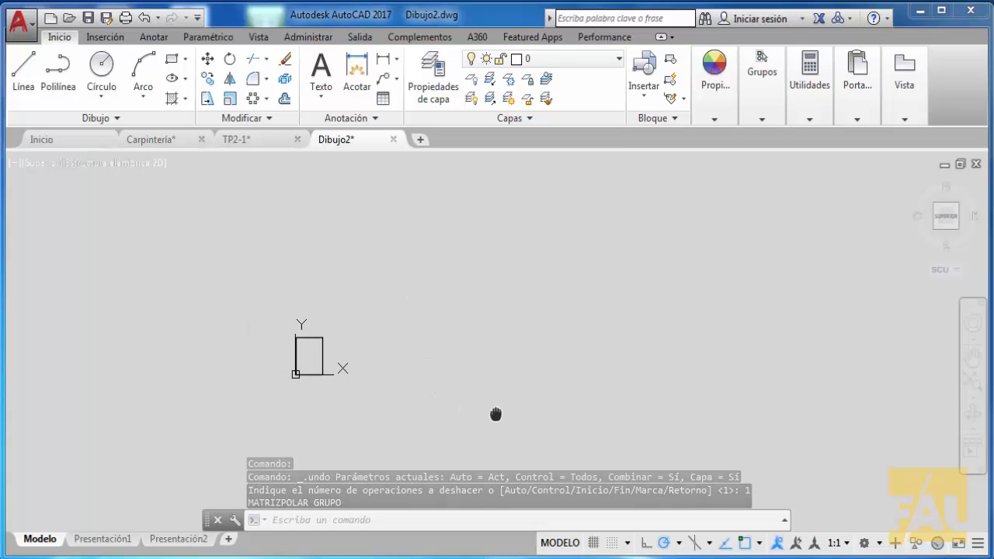
pyautogui.click(266, 98)
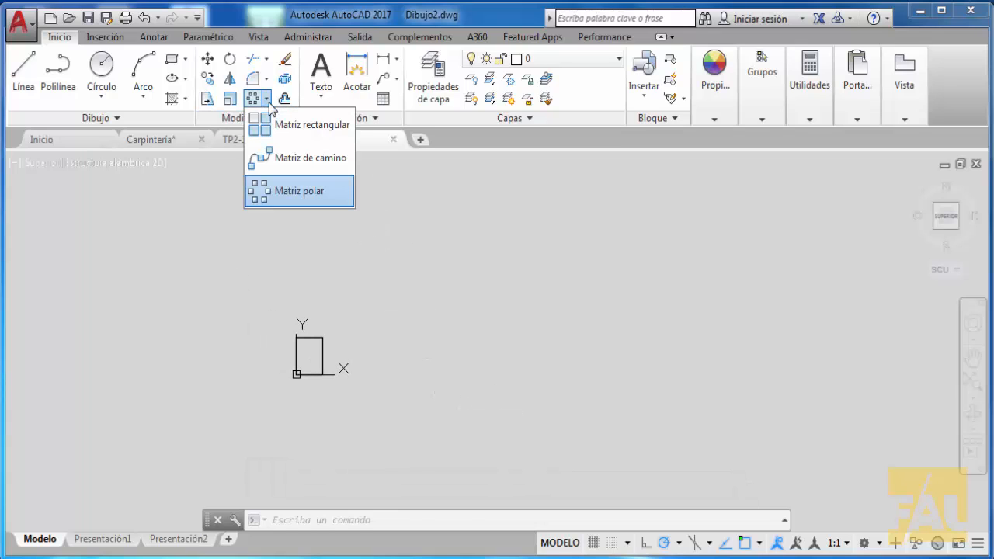
pyautogui.click(324, 280)
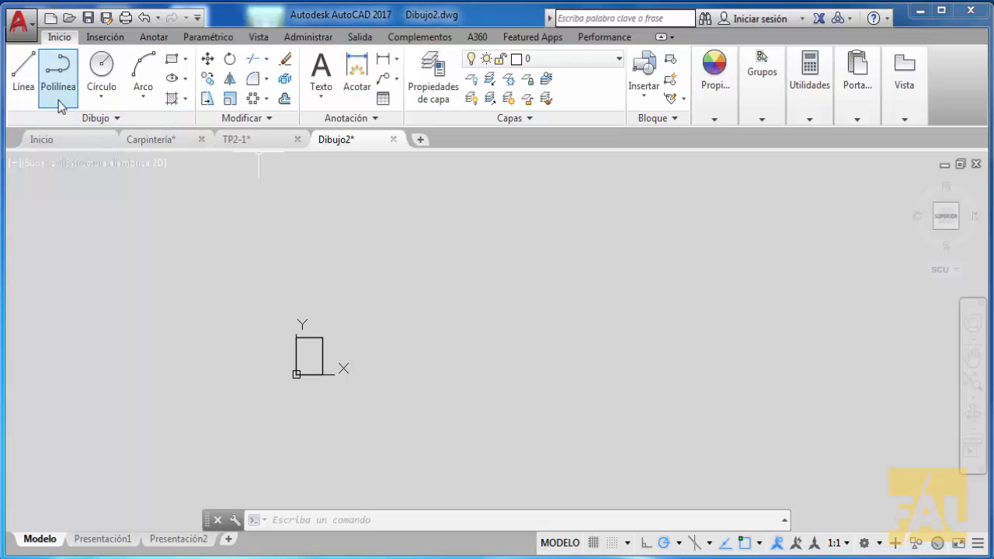
# Step: Start a polyline at the midpoint of the rectangle's top edge, using the midpoint object snap
pyautogui.click(59, 74)
pyautogui.scroll(4, 317, 303)
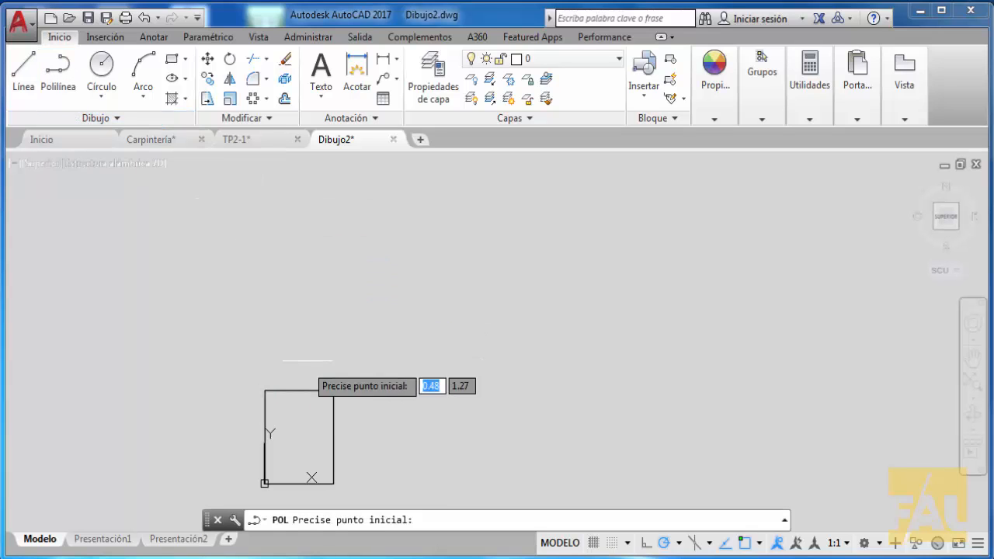
pyautogui.keyDown('shift'); pyautogui.rightClick(322, 378); pyautogui.keyUp('shift')
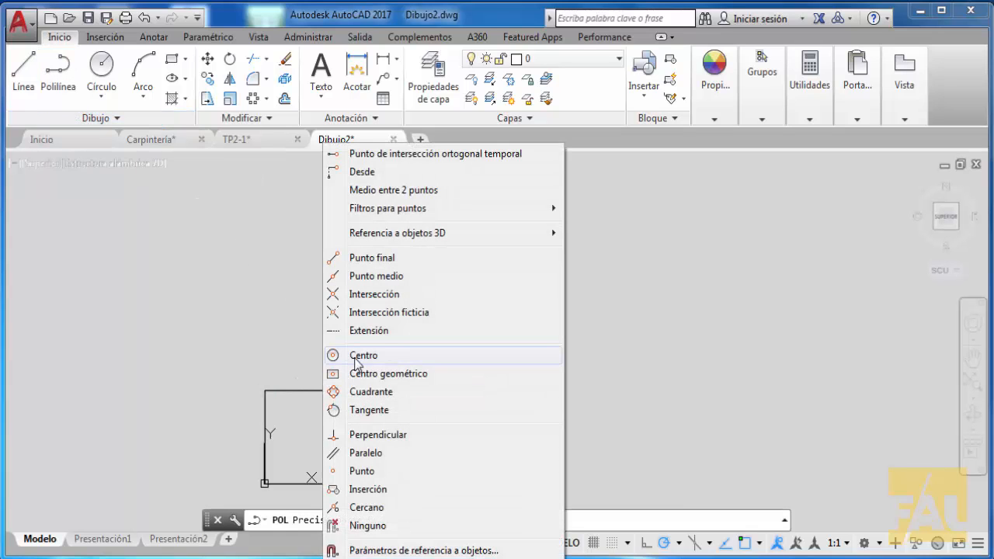
pyautogui.click(417, 282)
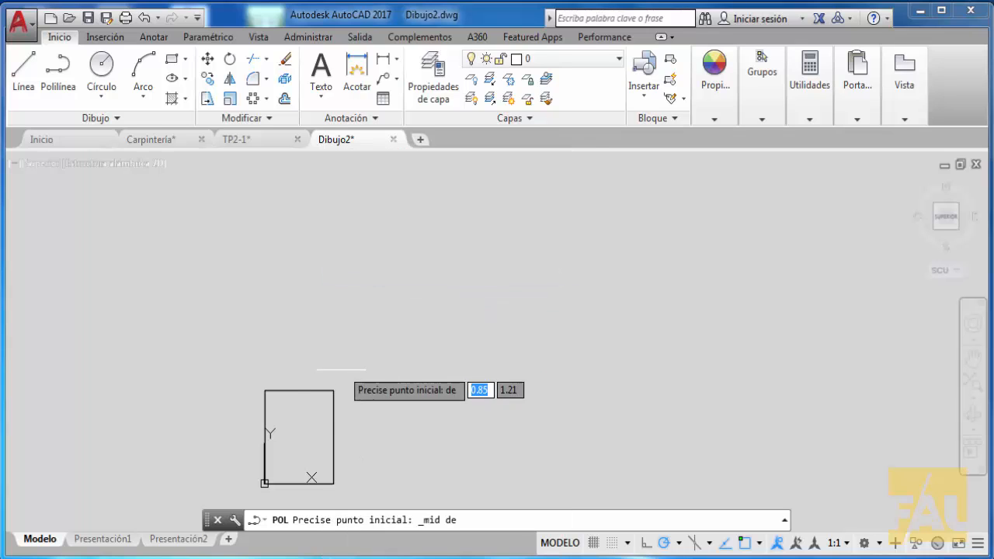
pyautogui.click(299, 391)
pyautogui.scroll(-2, 399, 269)
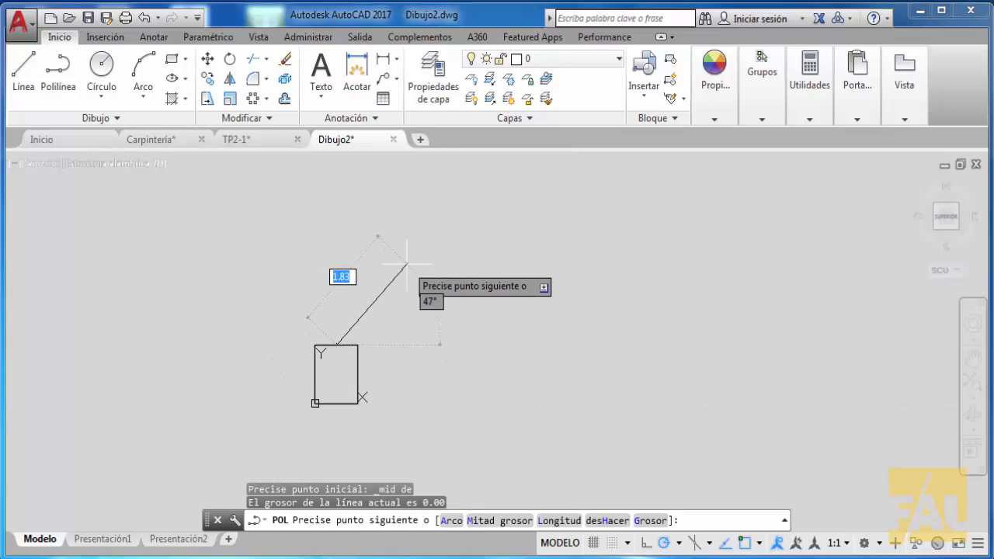
# Step: Continue the polyline with arc segments as a long wavy curve running away to the right of the rectangle, and finish it
pyautogui.rightClick(407, 265)
pyautogui.click(466, 340)
pyautogui.scroll(-9, 479, 321)
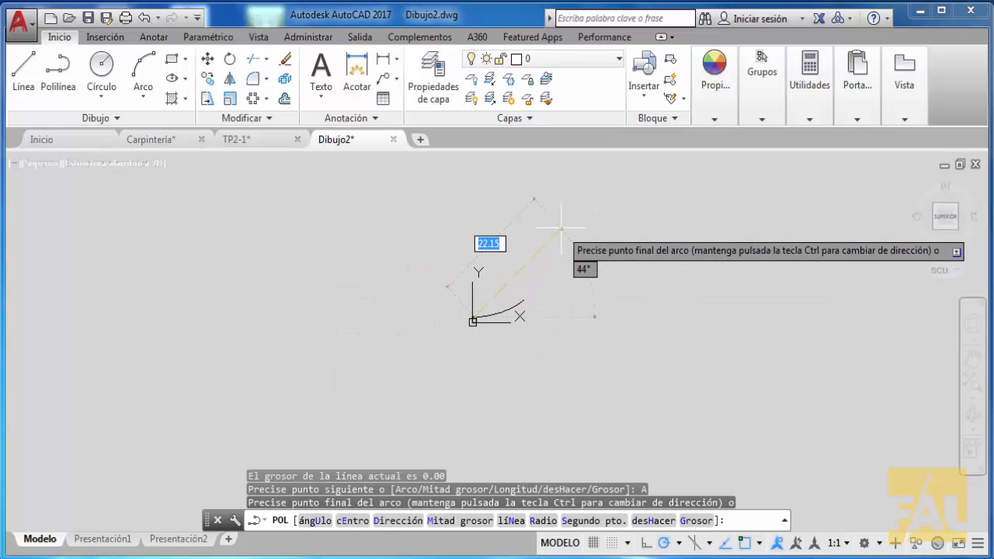
pyautogui.click(560, 223)
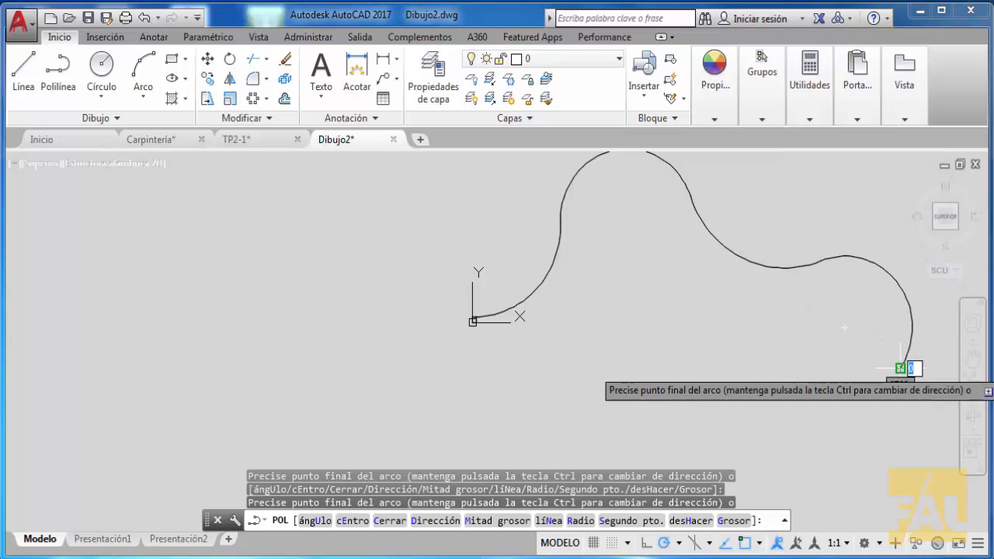
pyautogui.click(901, 367)
pyautogui.moveTo(823, 404); pyautogui.dragTo(666, 426, button='middle')
pyautogui.rightClick(666, 425)
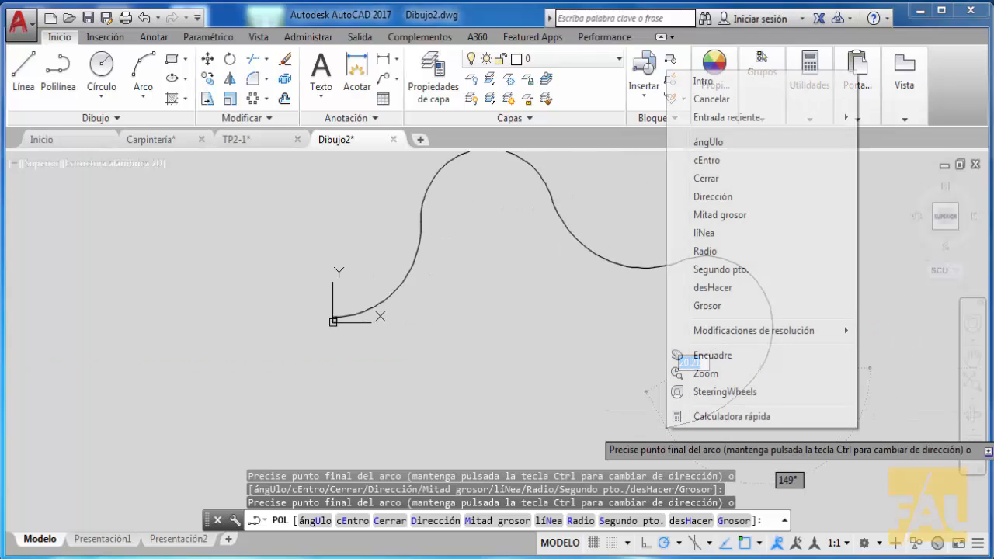
pyautogui.click(698, 83)
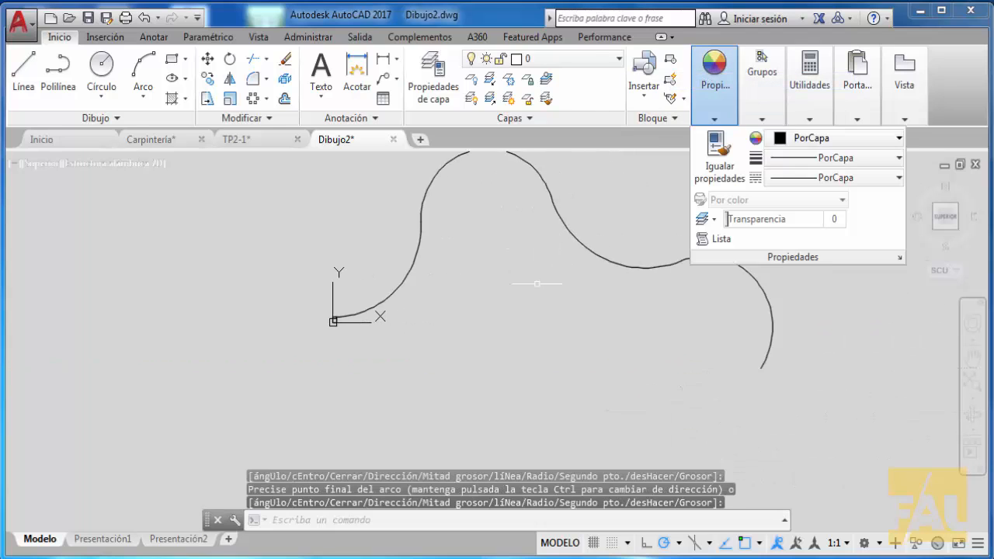
# Step: Create an associative path array of the rectangle along the wavy polyline
pyautogui.moveTo(538, 314); pyautogui.dragTo(582, 366, button='middle')
pyautogui.scroll(9, 305, 363)
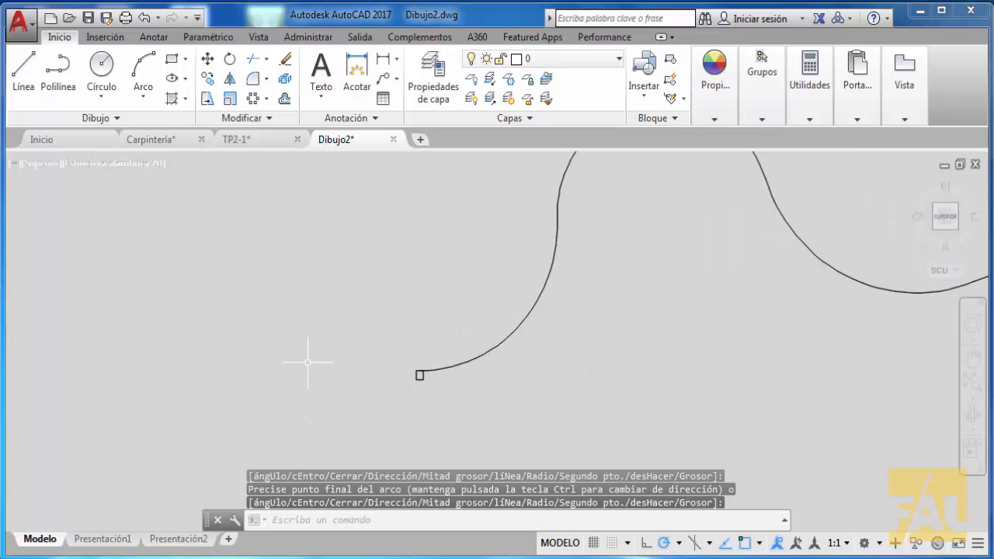
pyautogui.moveTo(789, 415); pyautogui.dragTo(668, 372, button='middle')
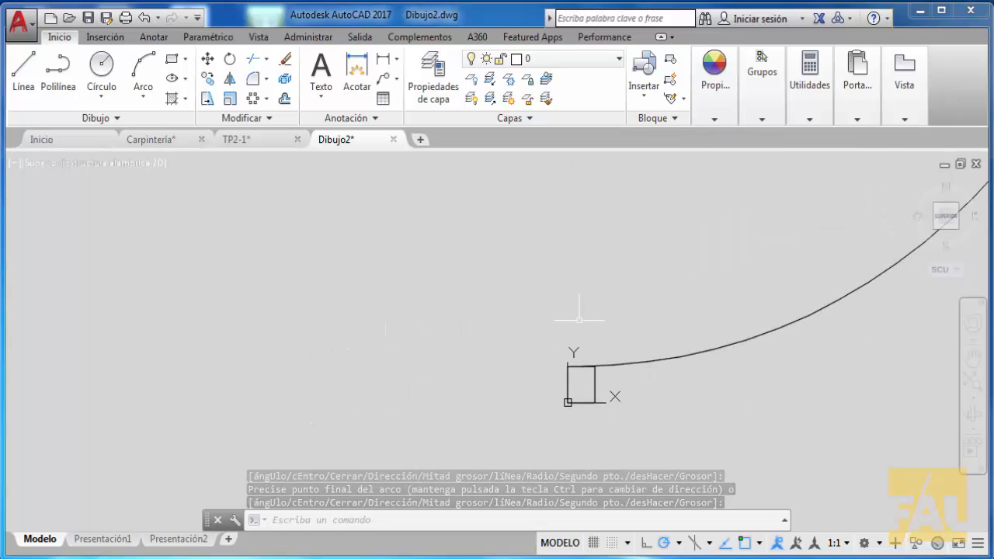
pyautogui.scroll(-6, 710, 413)
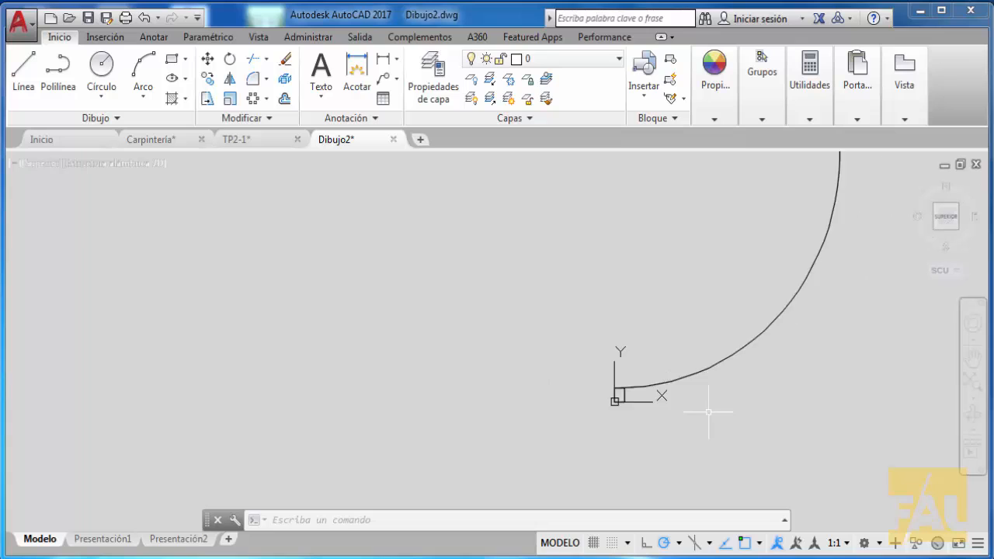
pyautogui.moveTo(702, 406); pyautogui.dragTo(479, 384, button='middle')
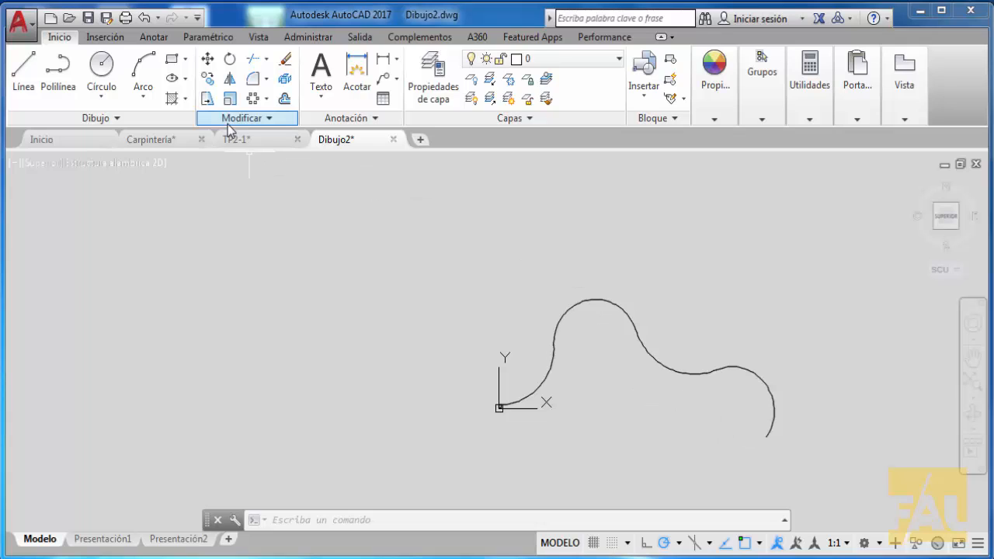
pyautogui.click(266, 100)
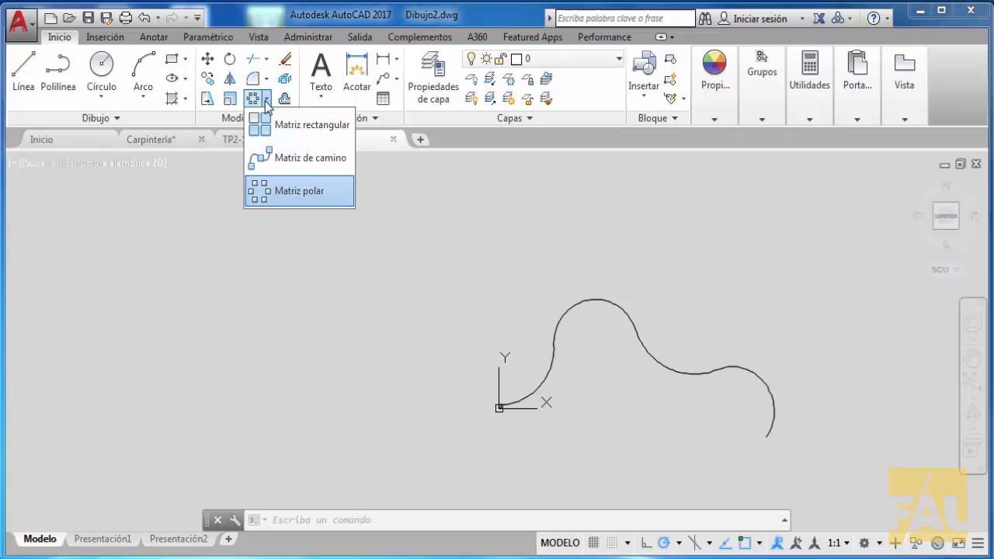
pyautogui.click(311, 164)
pyautogui.click(461, 377)
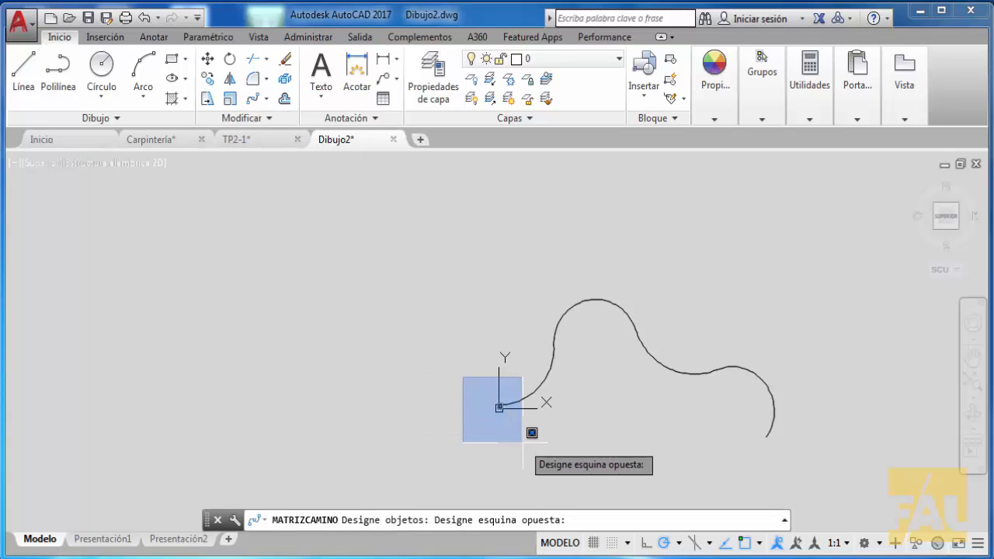
pyautogui.click(525, 436)
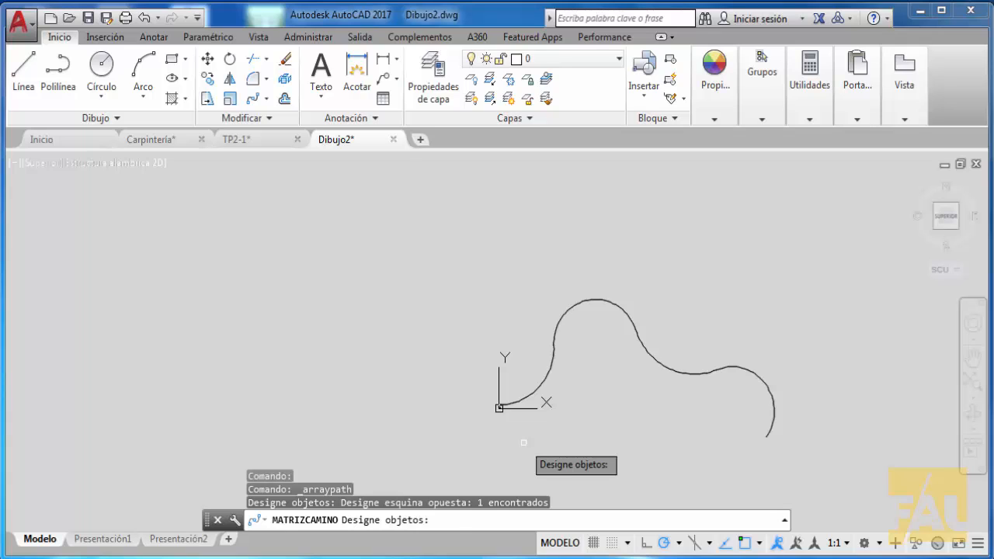
pyautogui.press('Return')
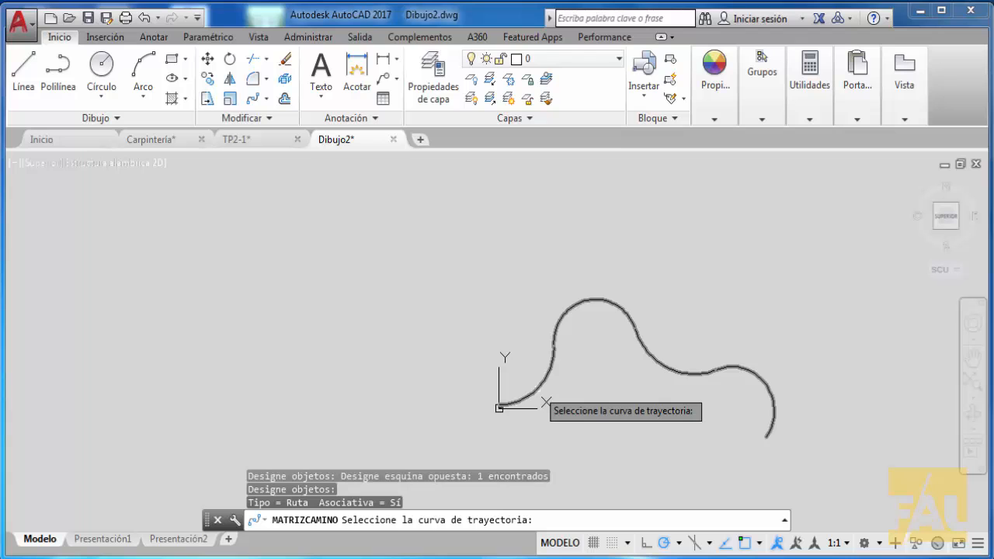
pyautogui.click(546, 403)
pyautogui.scroll(5, 437, 405)
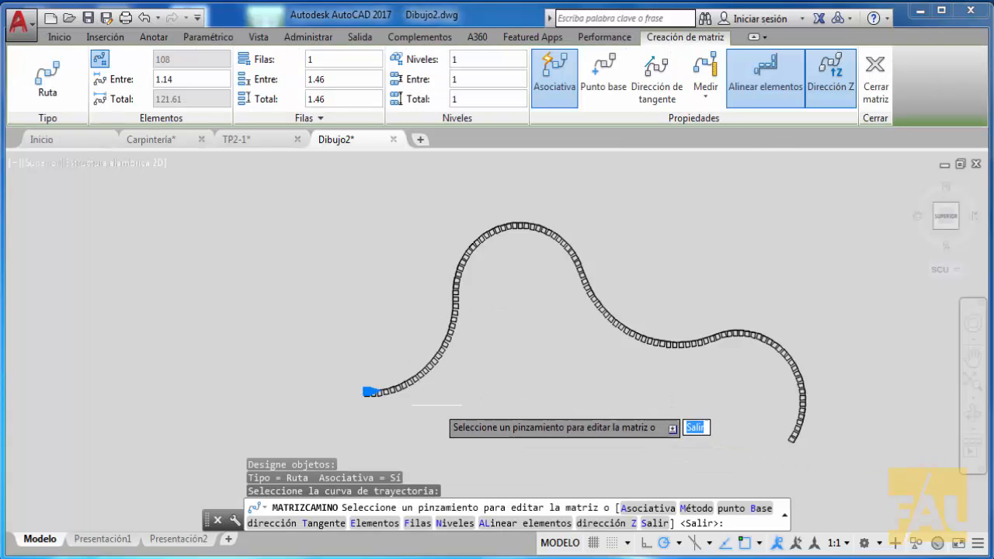
# Step: Increase the spacing between the path array's items to about 3.1 using its spacing grip
pyautogui.moveTo(401, 405); pyautogui.dragTo(508, 398, button='middle')
pyautogui.scroll(4, 507, 395)
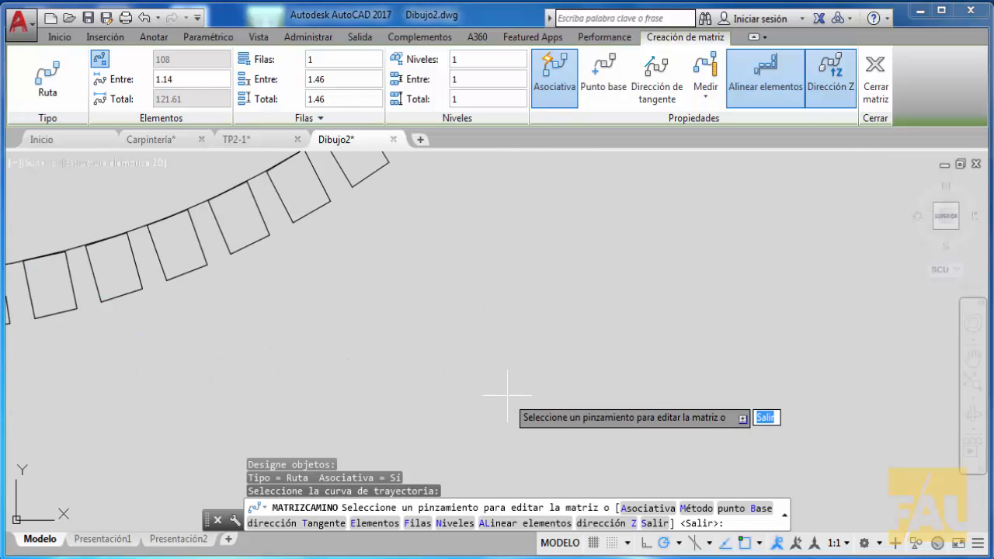
pyautogui.scroll(-2, 507, 396)
pyautogui.scroll(-4, 507, 398)
pyautogui.scroll(3, 398, 435)
pyautogui.scroll(-3, 509, 387)
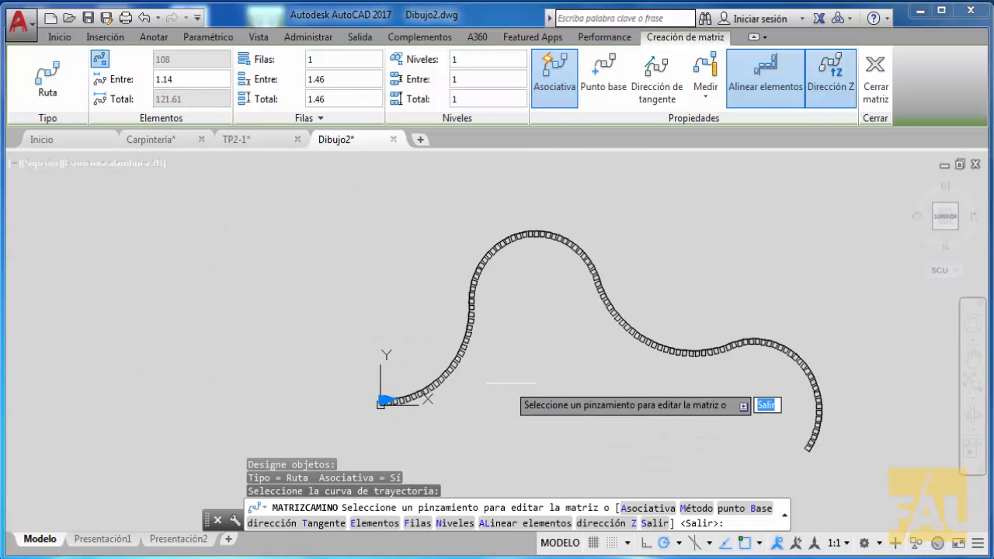
pyautogui.moveTo(509, 387); pyautogui.dragTo(325, 355, button='middle')
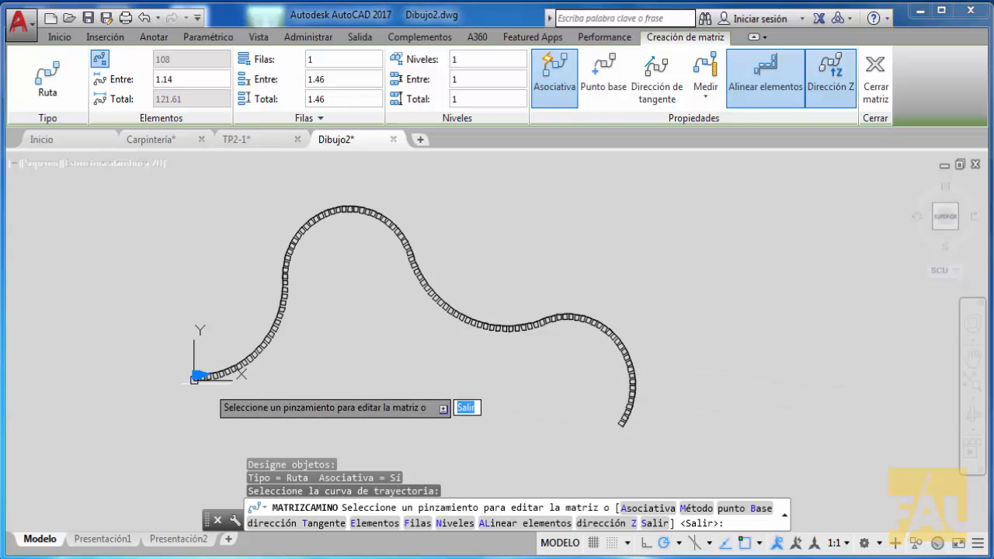
pyautogui.scroll(10, 199, 380)
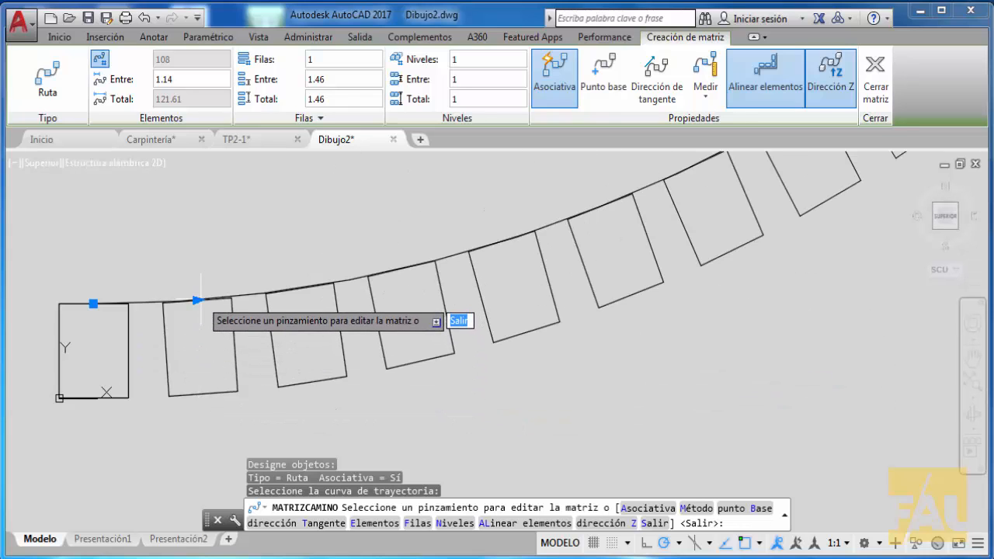
pyautogui.click(197, 300)
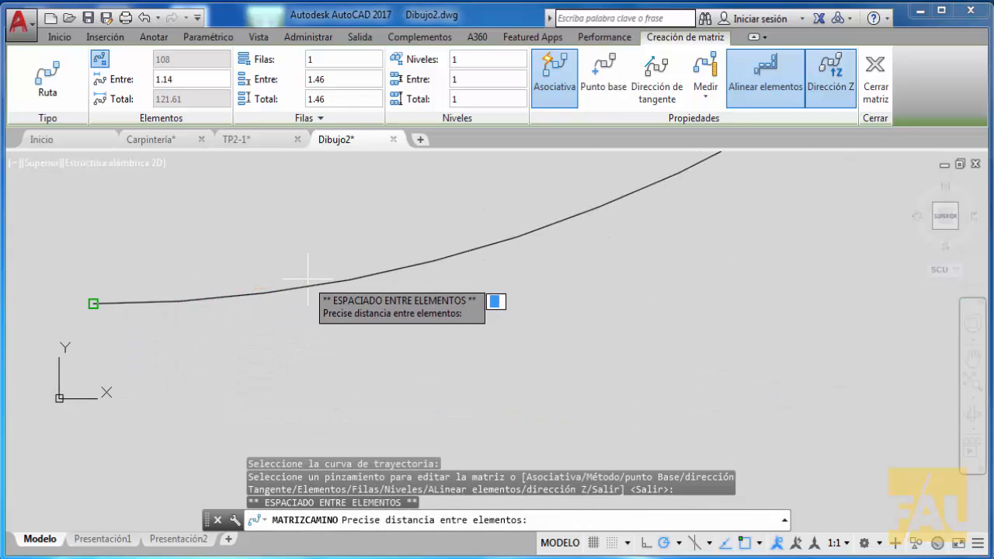
pyautogui.click(366, 276)
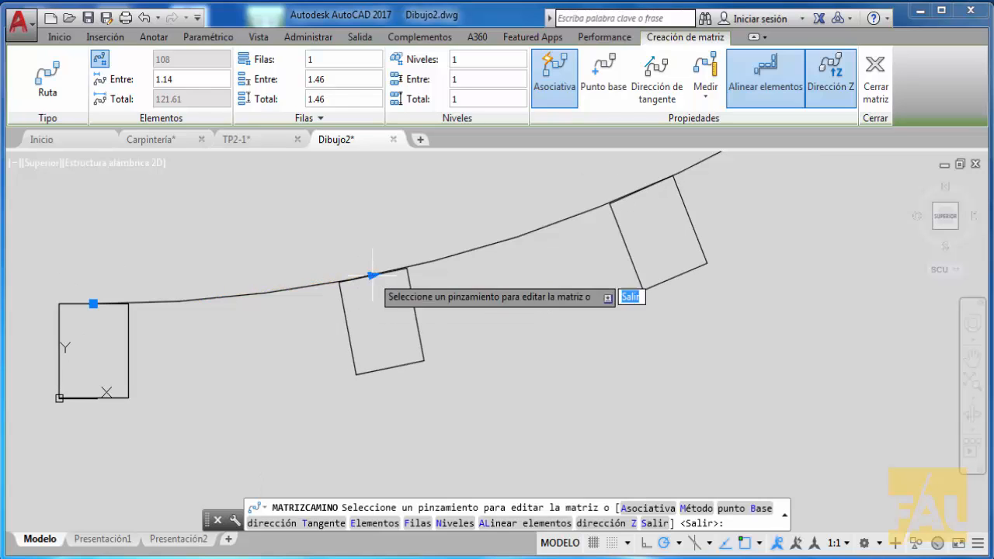
# Step: Set the path array's number of rows to 2
pyautogui.scroll(-6, 499, 272)
pyautogui.scroll(-3, 458, 349)
pyautogui.scroll(2, 435, 342)
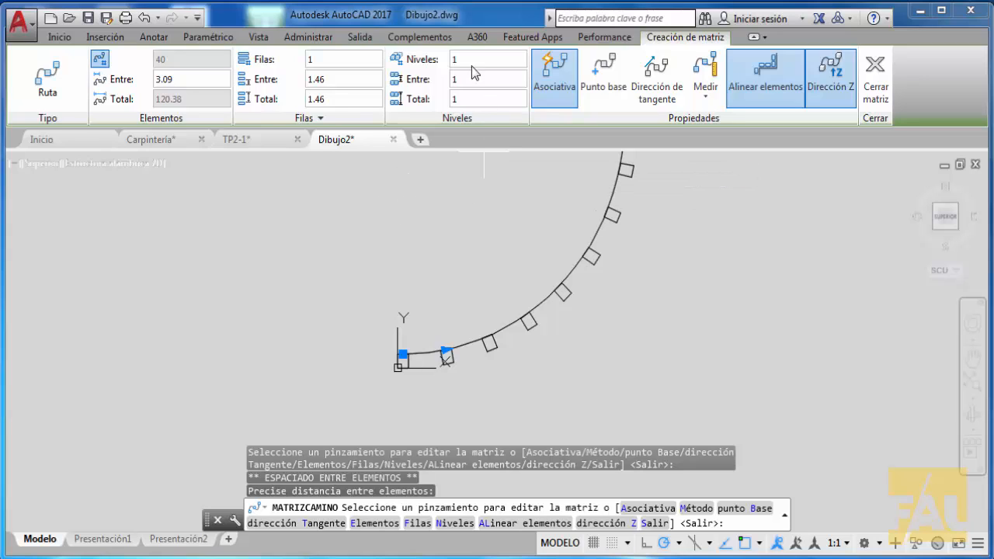
pyautogui.click(342, 59)
pyautogui.write('2')
pyautogui.press('Return')
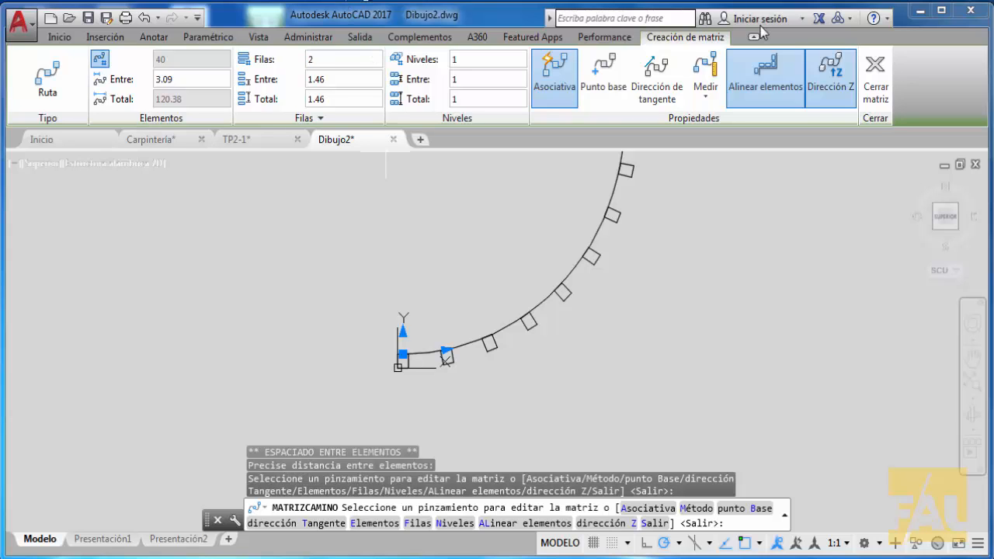
pyautogui.scroll(-2, 665, 311)
pyautogui.moveTo(666, 310)
pyautogui.mouseDown(button='middle')
pyautogui.moveTo(583, 392)
pyautogui.moveTo(472, 390)
pyautogui.mouseUp(button='middle')
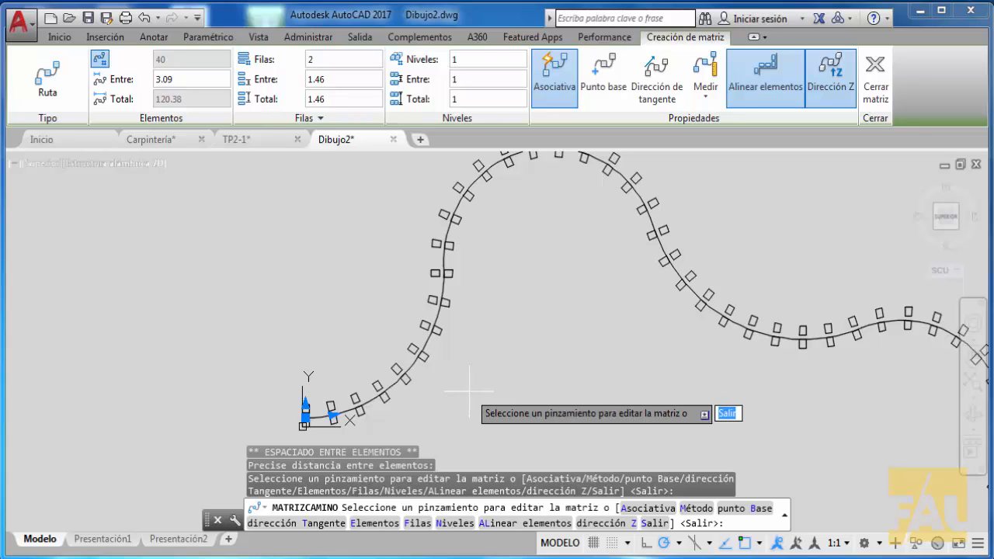